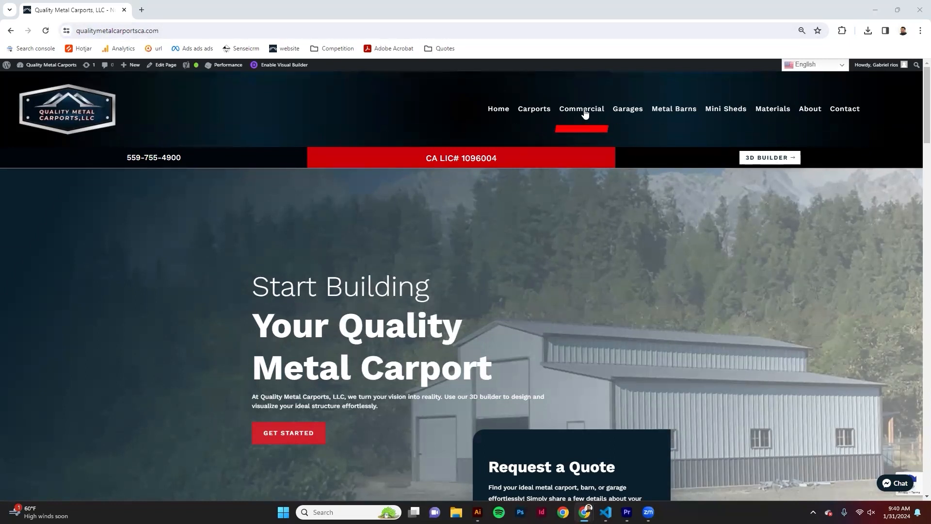
# Open the website's Garages page and look through its gallery and top-selling garage styles
pyautogui.click(621, 110)
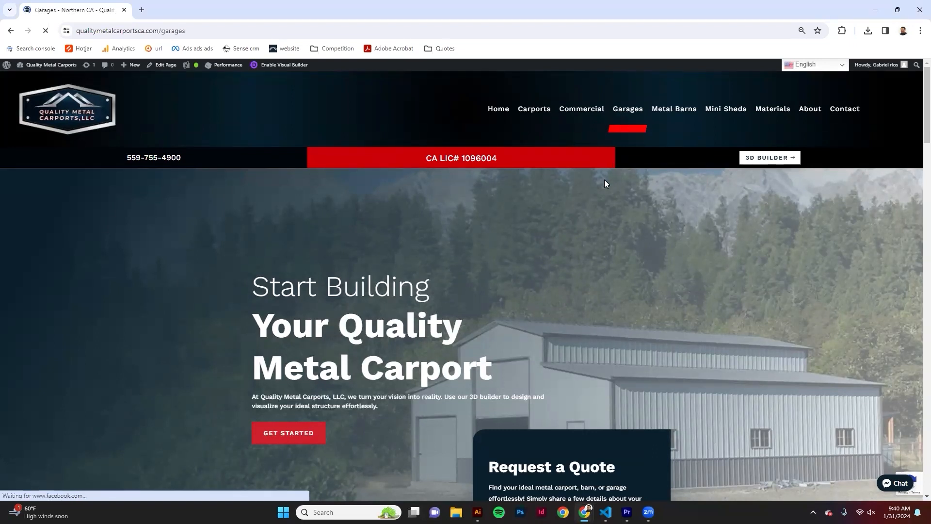
pyautogui.scroll(-5, 596, 216)
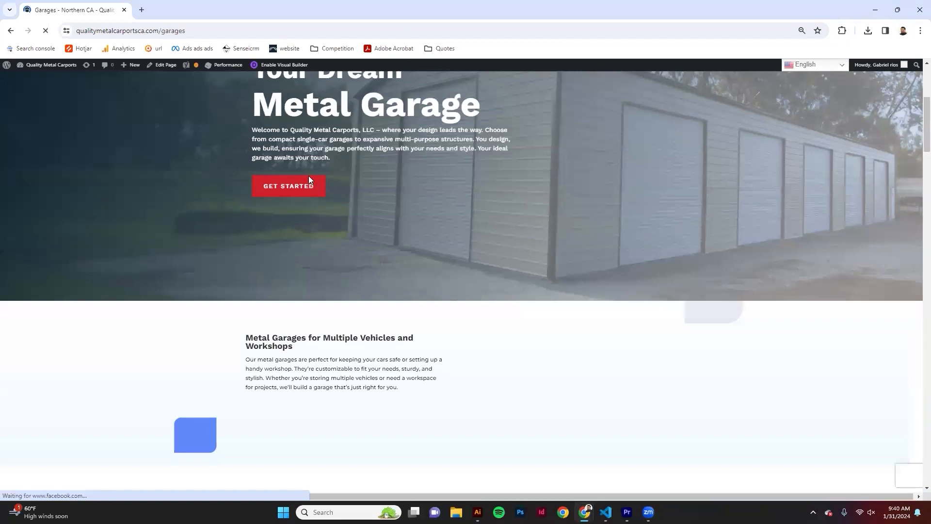
pyautogui.scroll(-5, 309, 177)
pyautogui.scroll(5, 310, 246)
pyautogui.scroll(-9, 315, 263)
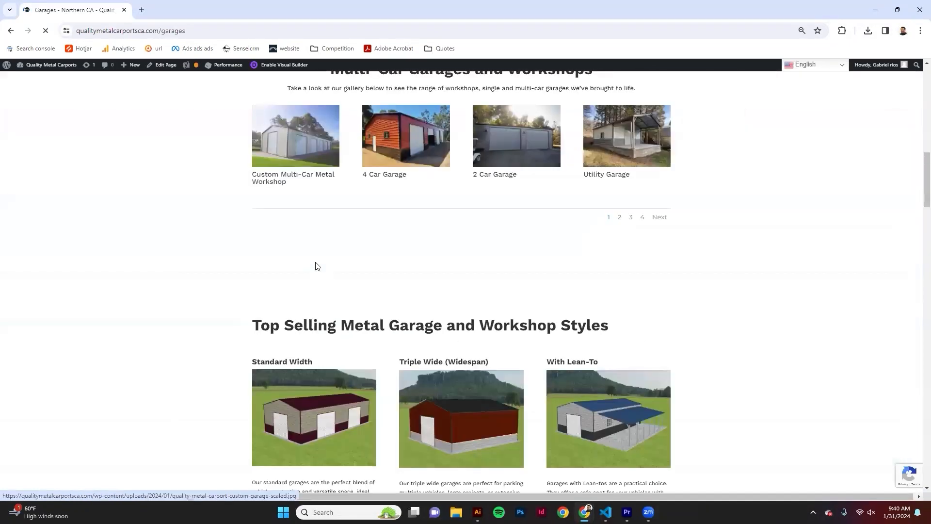
pyautogui.scroll(-4, 324, 268)
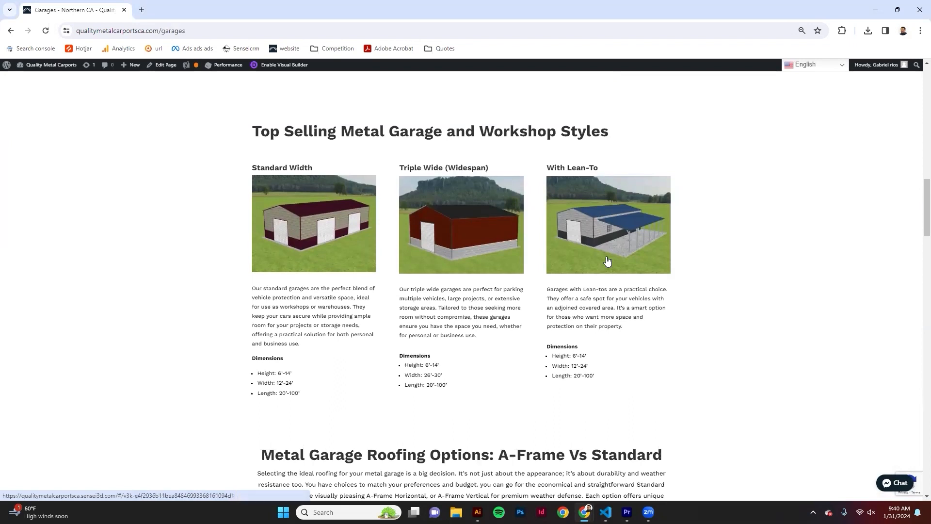
pyautogui.scroll(15, 574, 283)
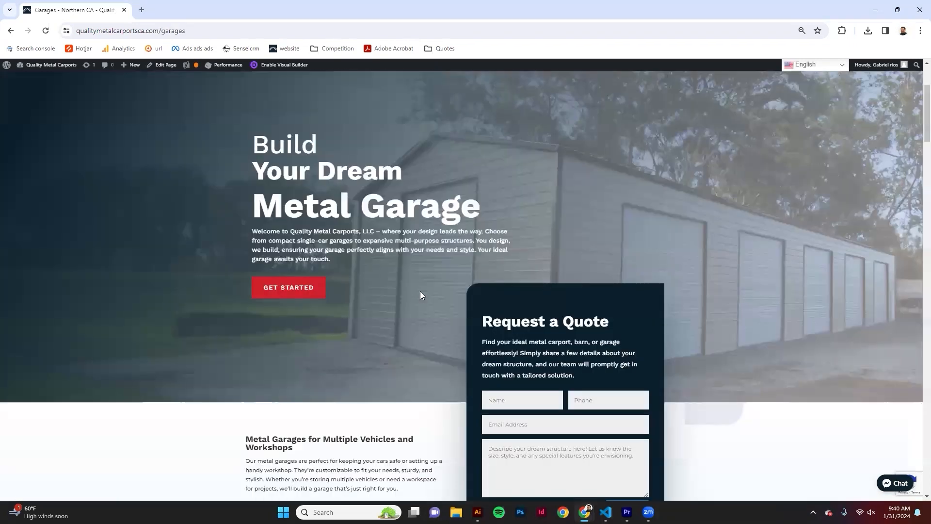
# Launch the 3D builder from the Garages page and start a design with California confirmed as the state
pyautogui.scroll(1, 301, 333)
pyautogui.click(278, 332)
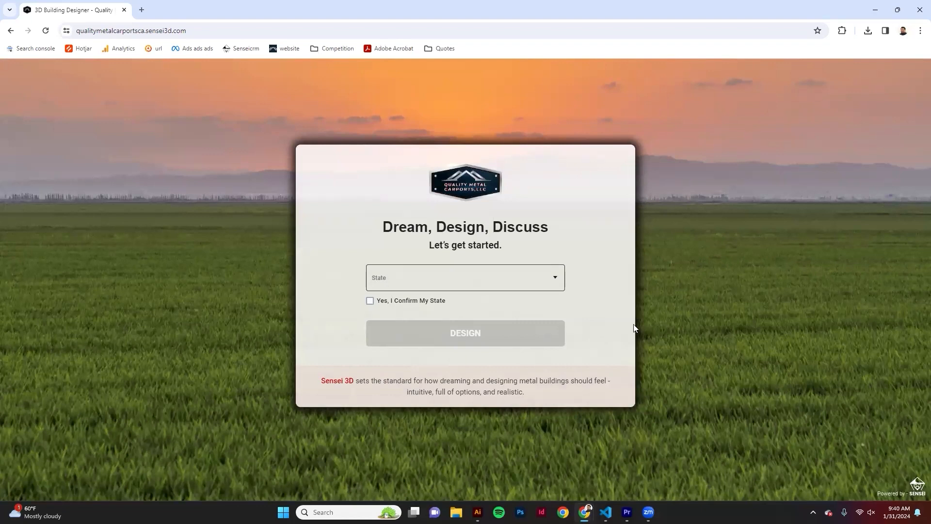
pyautogui.click(561, 277)
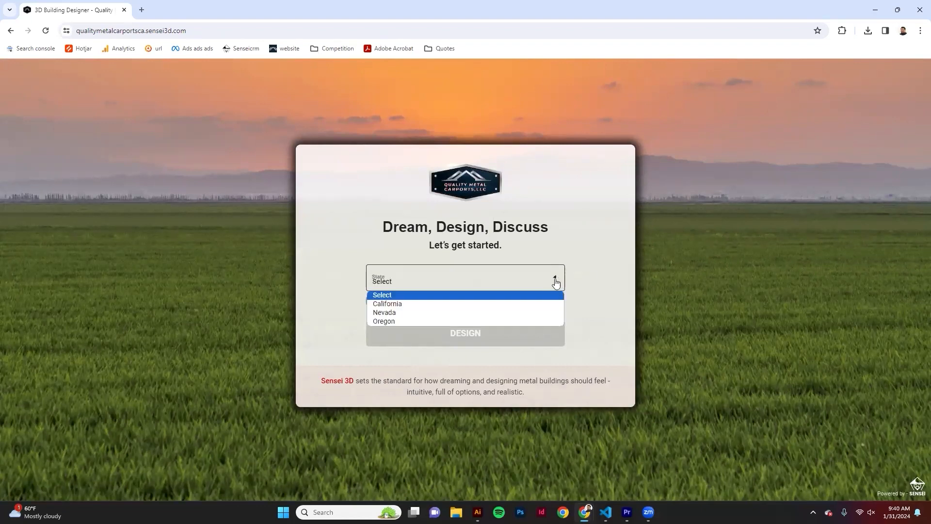
pyautogui.click(517, 304)
pyautogui.click(370, 301)
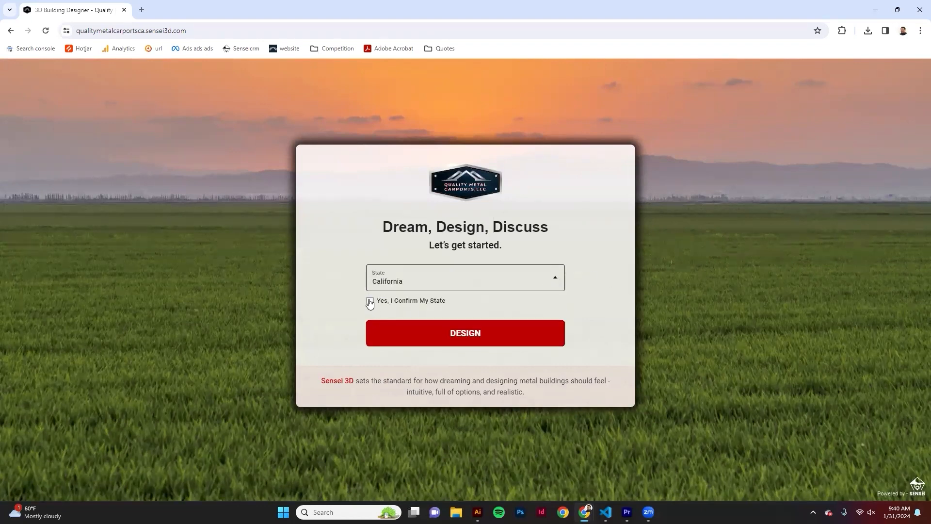
pyautogui.click(420, 339)
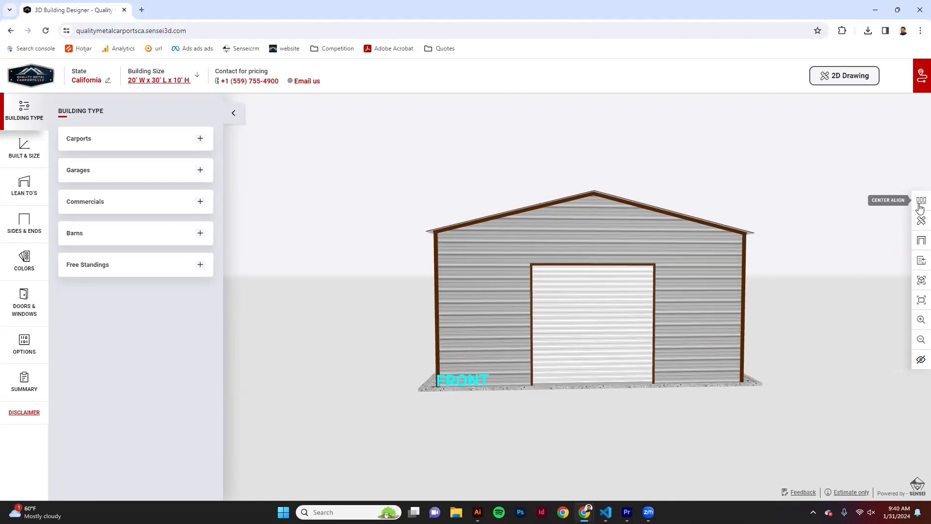
# Show the landscape background behind the garage and inspect the building from the front and right side
pyautogui.click(920, 361)
pyautogui.moveTo(650, 333); pyautogui.dragTo(543, 276)
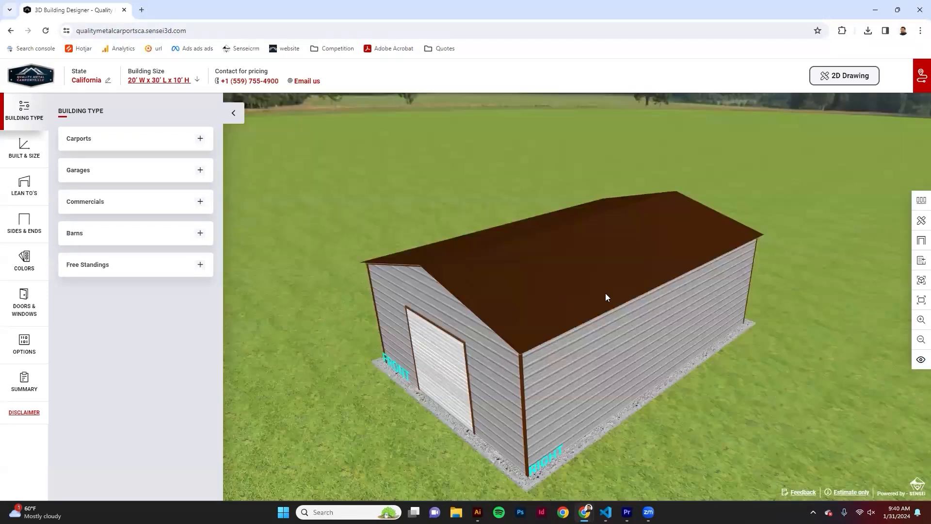
pyautogui.moveTo(797, 285); pyautogui.dragTo(643, 374)
pyautogui.moveTo(504, 383); pyautogui.dragTo(514, 352)
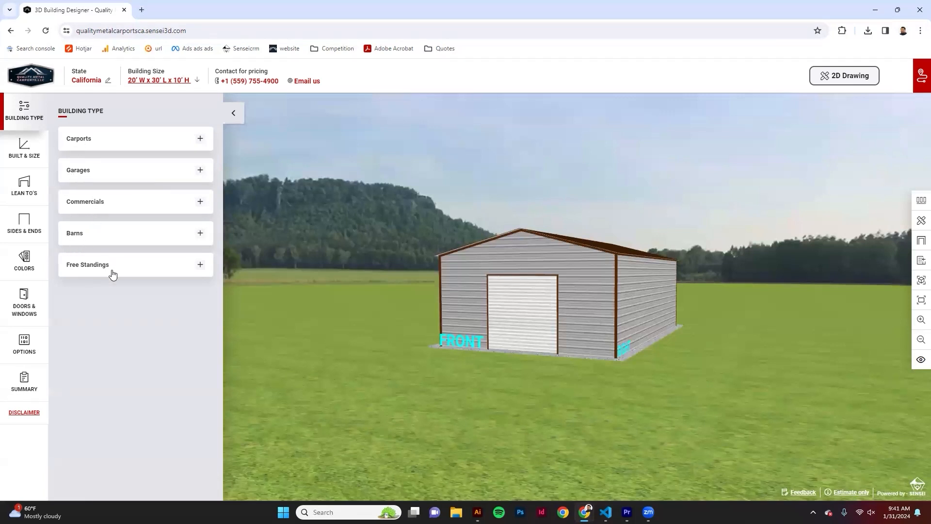
# Review the garage building types and continue to the built and size settings with Standard Garages
pyautogui.click(84, 181)
pyautogui.scroll(-3, 135, 343)
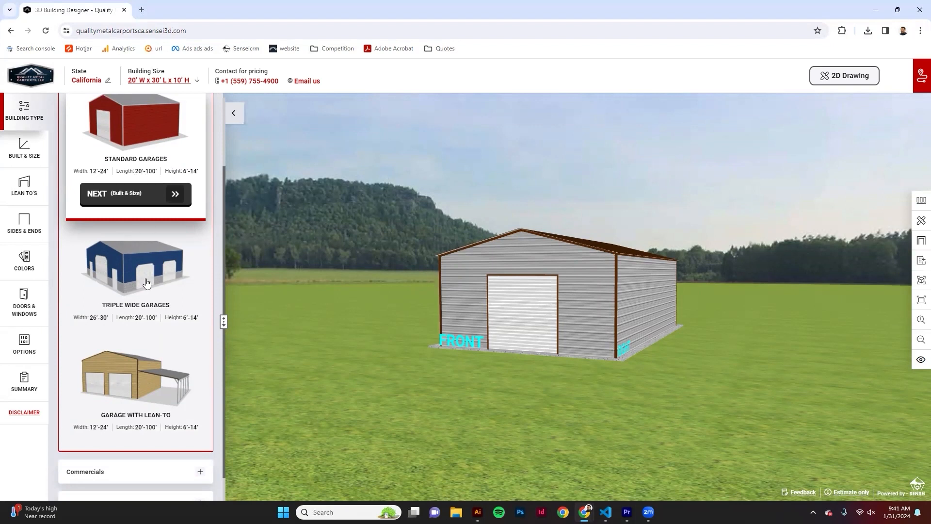
pyautogui.scroll(1, 168, 423)
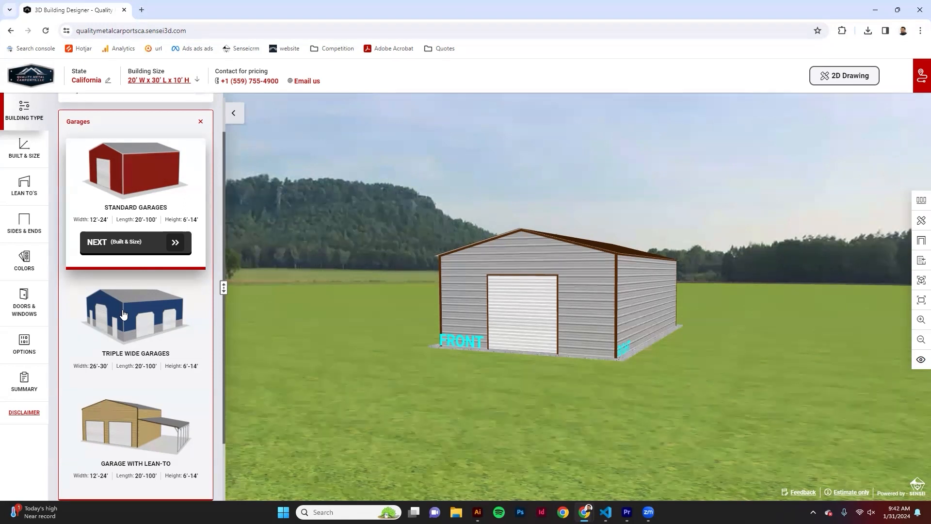
pyautogui.scroll(-2, 123, 315)
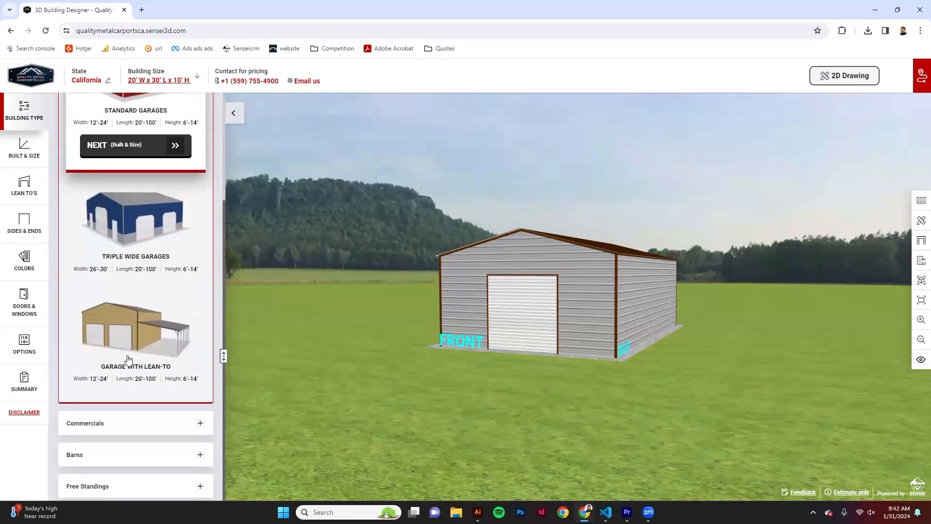
pyautogui.scroll(2, 126, 203)
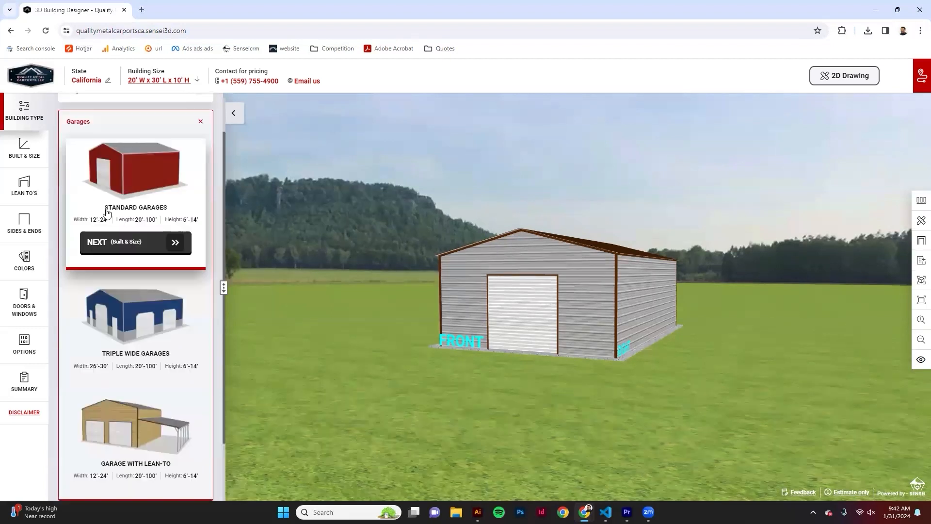
pyautogui.scroll(-2, 151, 308)
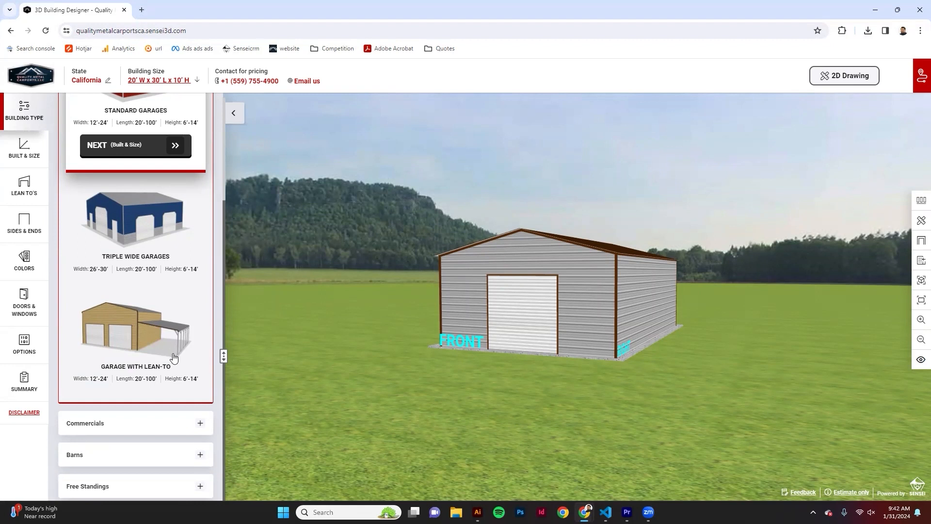
pyautogui.scroll(3, 165, 365)
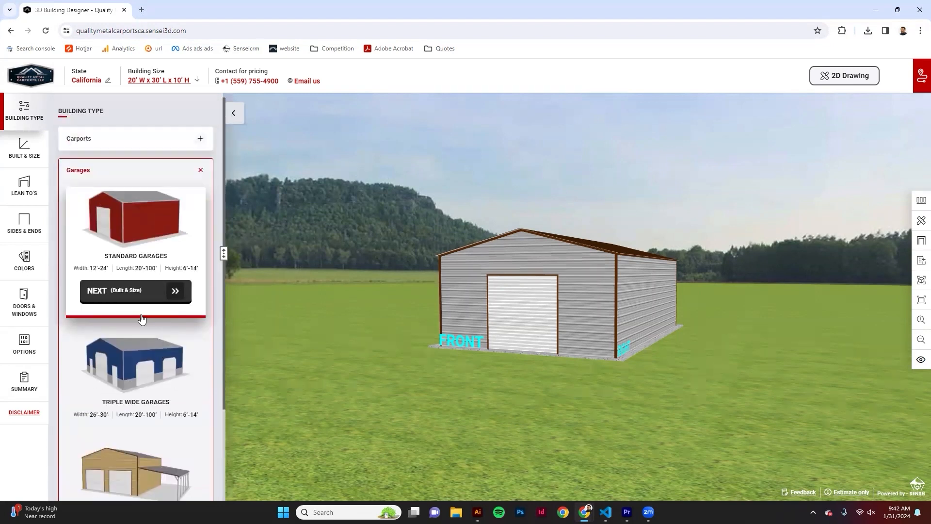
pyautogui.click(109, 291)
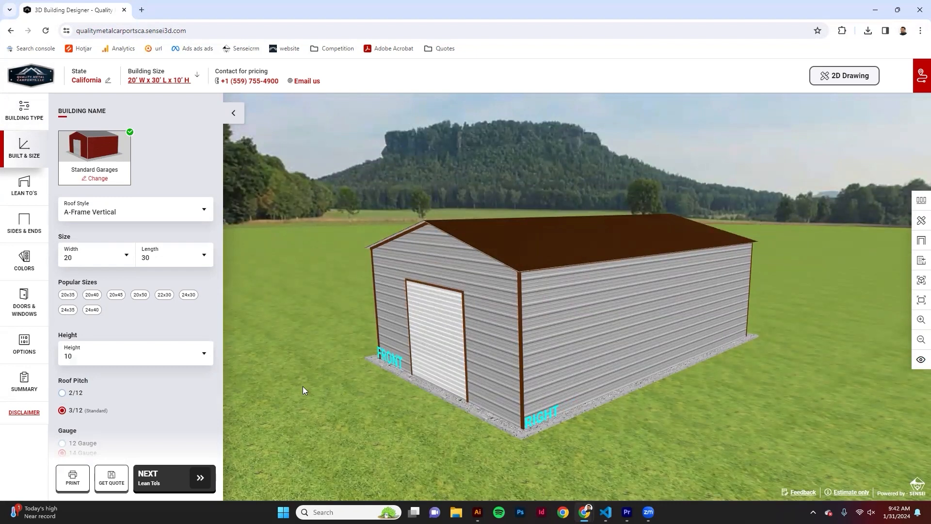
# Set the roof style to Regular and inspect the roof shape and panels
pyautogui.click(156, 219)
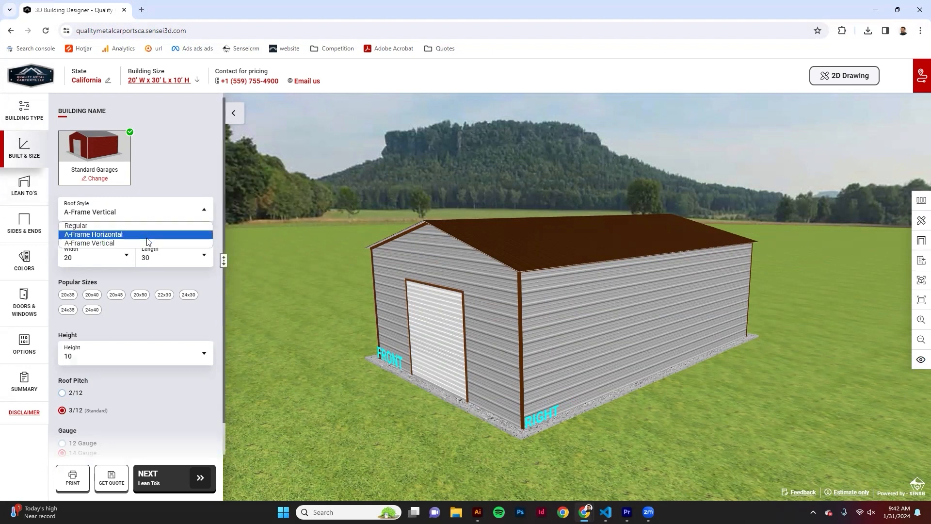
pyautogui.click(146, 226)
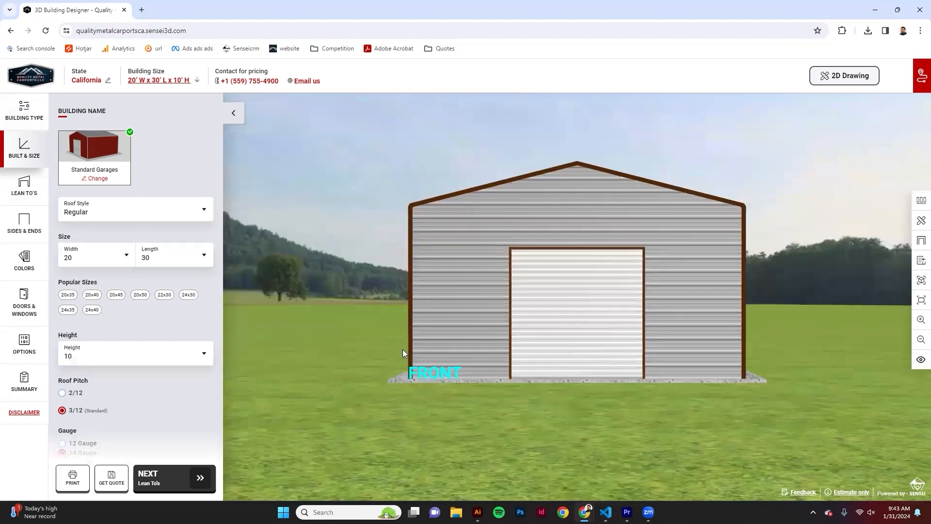
pyautogui.moveTo(381, 322); pyautogui.dragTo(567, 397)
pyautogui.moveTo(614, 428); pyautogui.dragTo(469, 430)
pyautogui.moveTo(645, 426); pyautogui.dragTo(694, 469)
pyautogui.moveTo(533, 452); pyautogui.dragTo(440, 210)
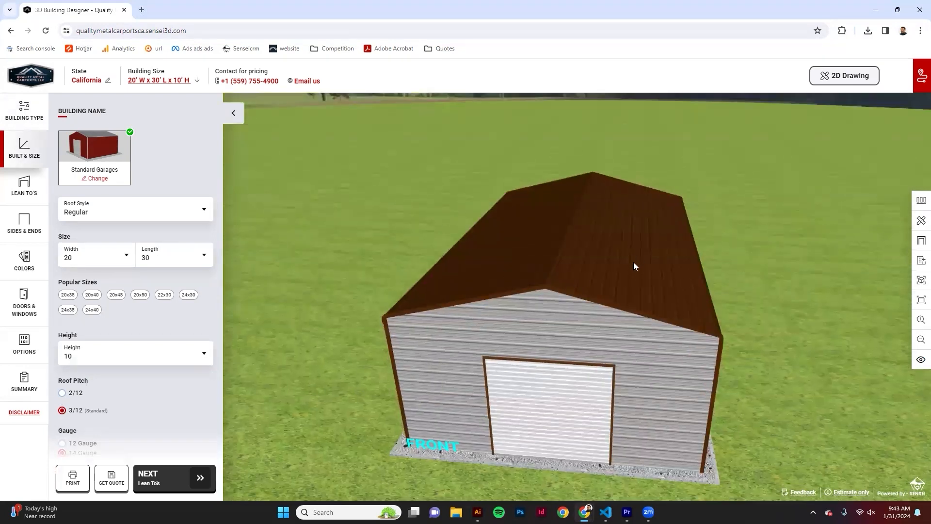
# Compare the A-Frame Horizontal roof style with Regular, returning to Regular to examine its roof edges
pyautogui.click(175, 214)
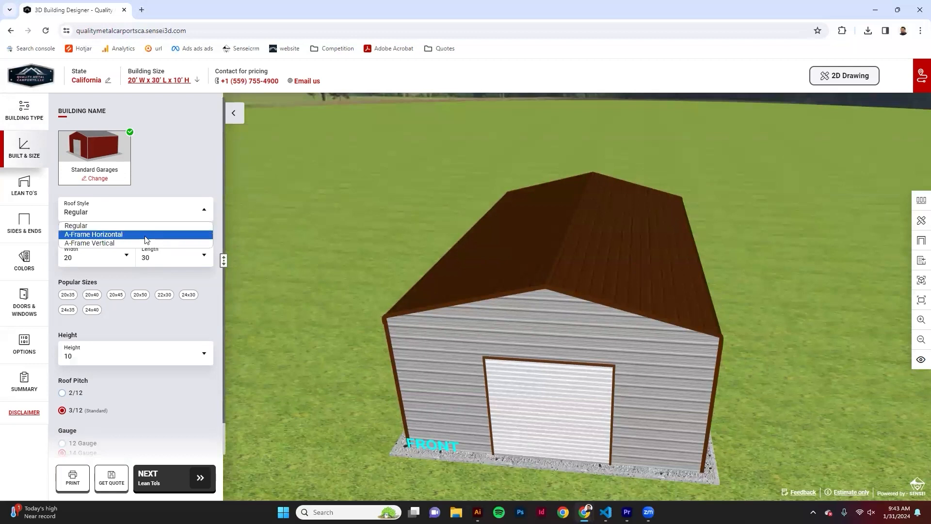
pyautogui.click(147, 234)
pyautogui.click(149, 216)
pyautogui.click(138, 227)
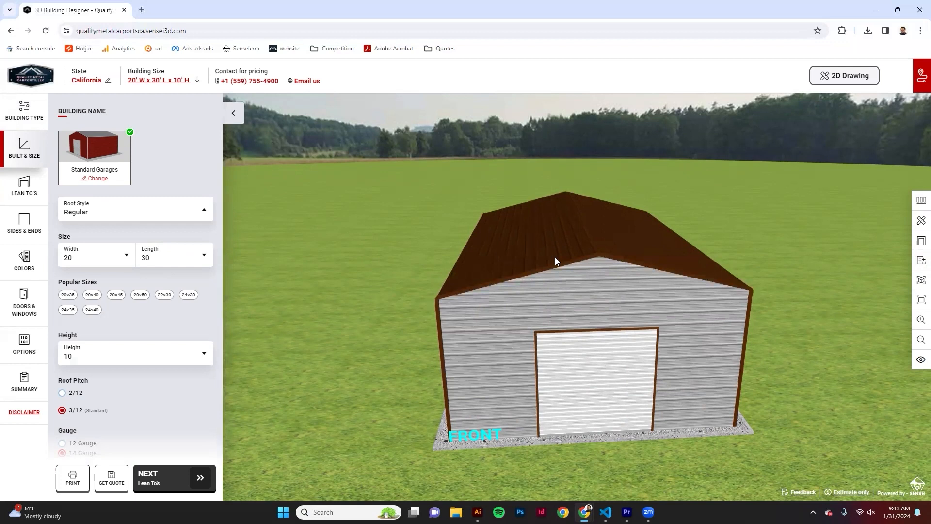
pyautogui.moveTo(474, 215); pyautogui.dragTo(557, 351)
pyautogui.moveTo(376, 230); pyautogui.dragTo(544, 274)
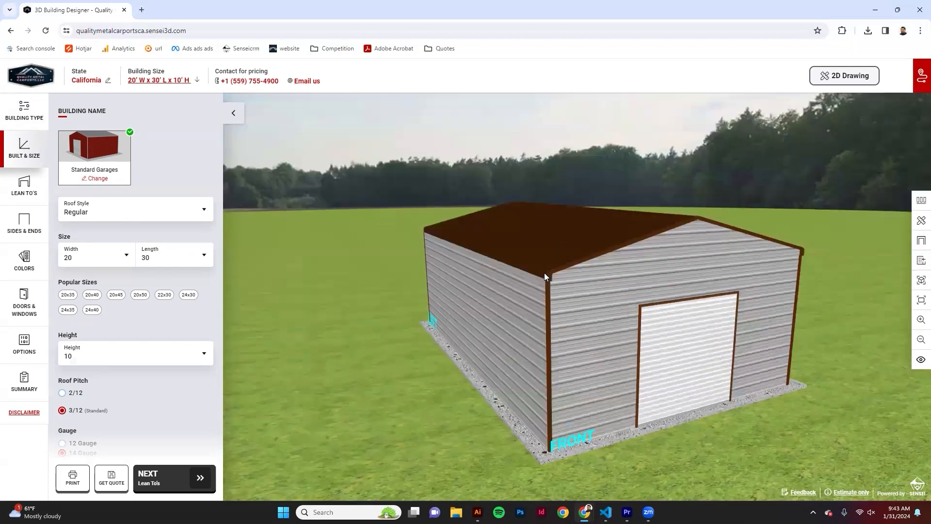
pyautogui.moveTo(656, 223); pyautogui.dragTo(606, 252)
# Set the roof style to A-Frame Horizontal and inspect the eaves and the direction of the roof panels
pyautogui.click(139, 219)
pyautogui.click(94, 234)
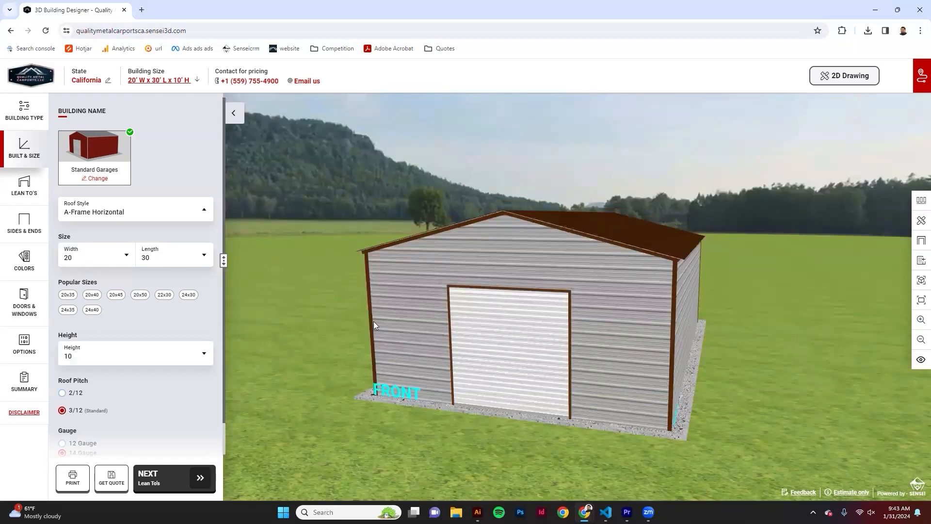
pyautogui.moveTo(542, 319); pyautogui.dragTo(466, 316)
pyautogui.moveTo(365, 291); pyautogui.dragTo(215, 263)
pyautogui.moveTo(407, 288); pyautogui.dragTo(363, 263)
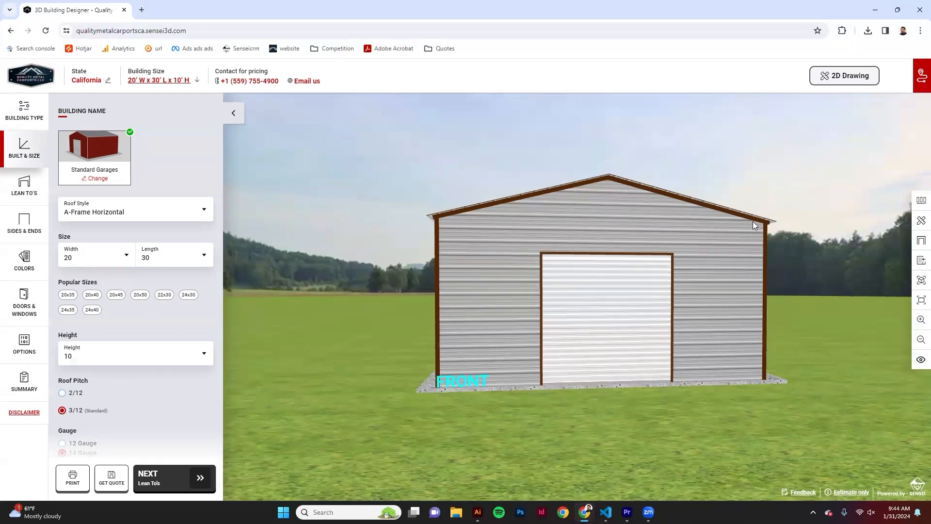
pyautogui.moveTo(604, 382); pyautogui.dragTo(485, 246)
# Set the roof style to A-Frame Vertical and inspect the roof panels from above
pyautogui.click(172, 216)
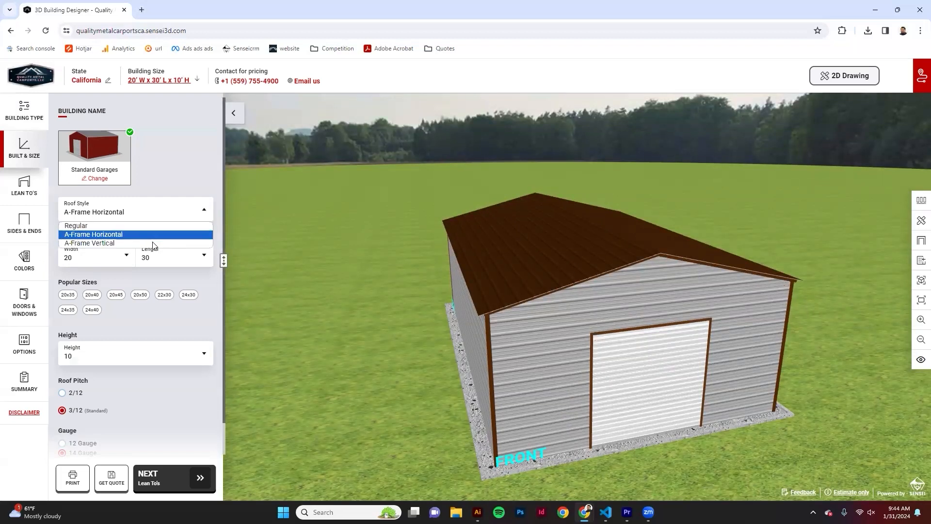
pyautogui.click(173, 243)
pyautogui.moveTo(722, 327); pyautogui.dragTo(630, 382)
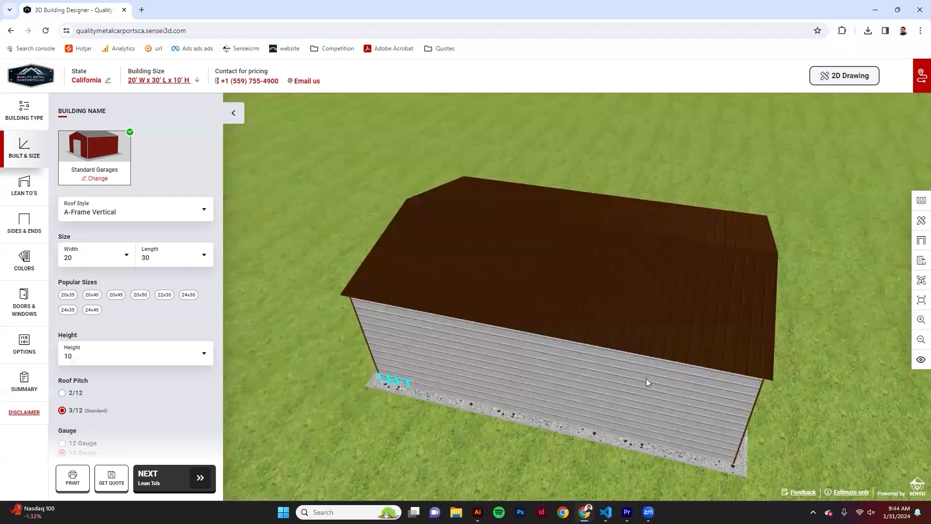
pyautogui.moveTo(742, 374); pyautogui.dragTo(476, 257)
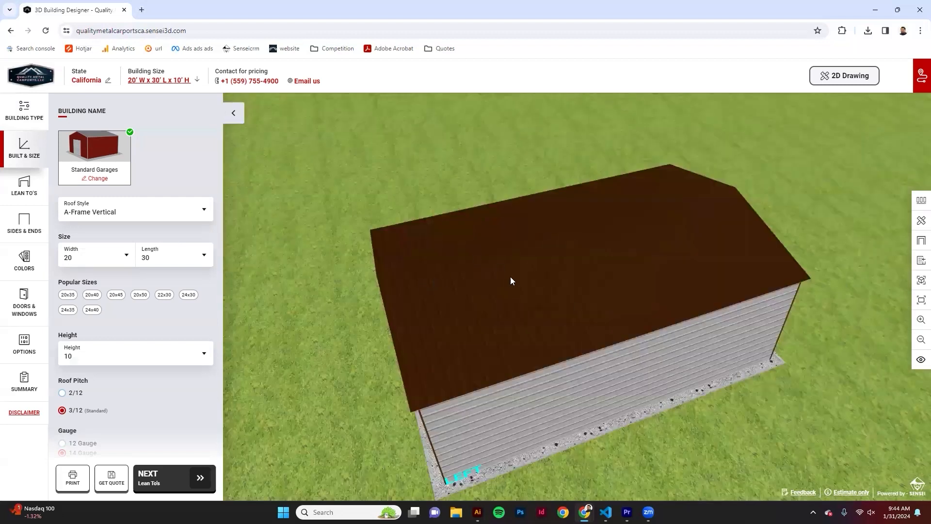
pyautogui.moveTo(855, 247); pyautogui.dragTo(542, 239)
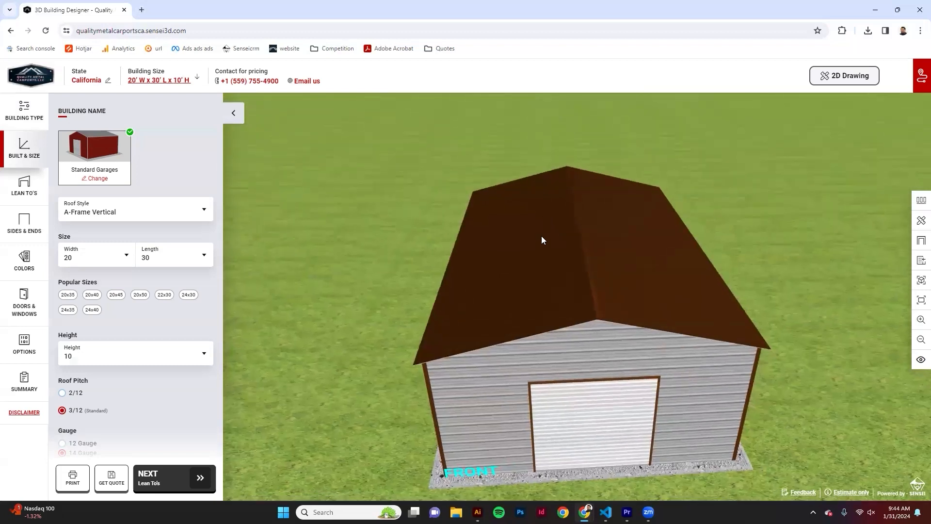
# Examine the roof framing from inside the garage and return to the exterior view
pyautogui.click(921, 260)
pyautogui.moveTo(408, 136)
pyautogui.mouseDown()
pyautogui.moveTo(492, 178)
pyautogui.moveTo(487, 117)
pyautogui.moveTo(478, 131)
pyautogui.moveTo(392, 137)
pyautogui.mouseUp()
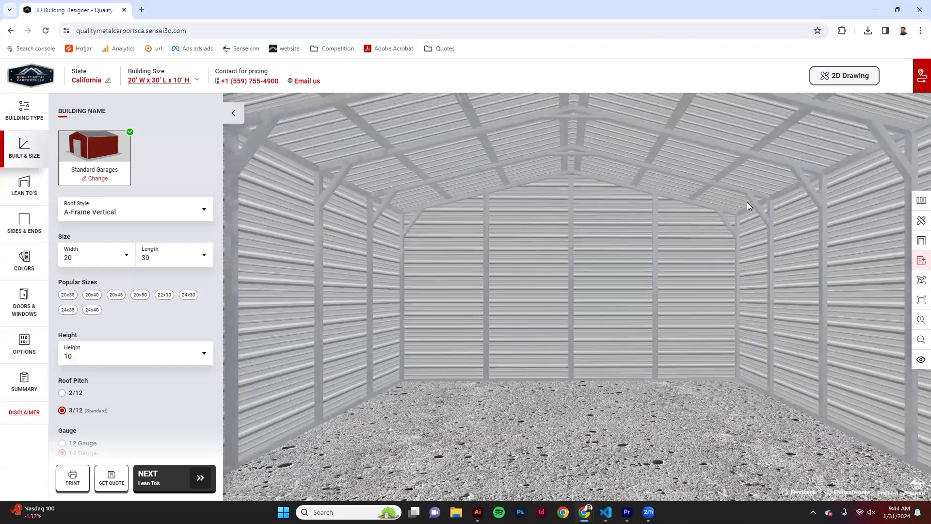
pyautogui.click(921, 260)
pyautogui.moveTo(605, 390); pyautogui.dragTo(686, 449)
pyautogui.scroll(3, 686, 449)
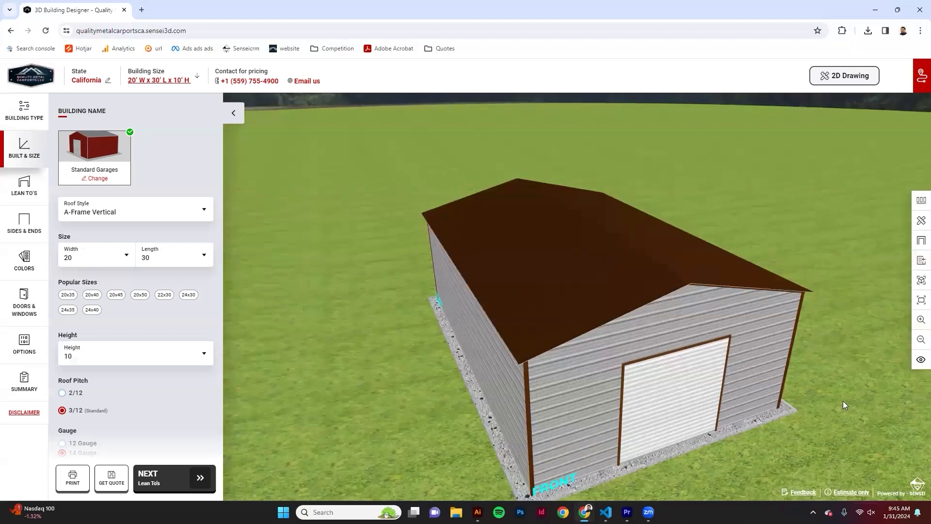
# Set the garage width to 24 feet and its length to 100 feet
pyautogui.click(99, 264)
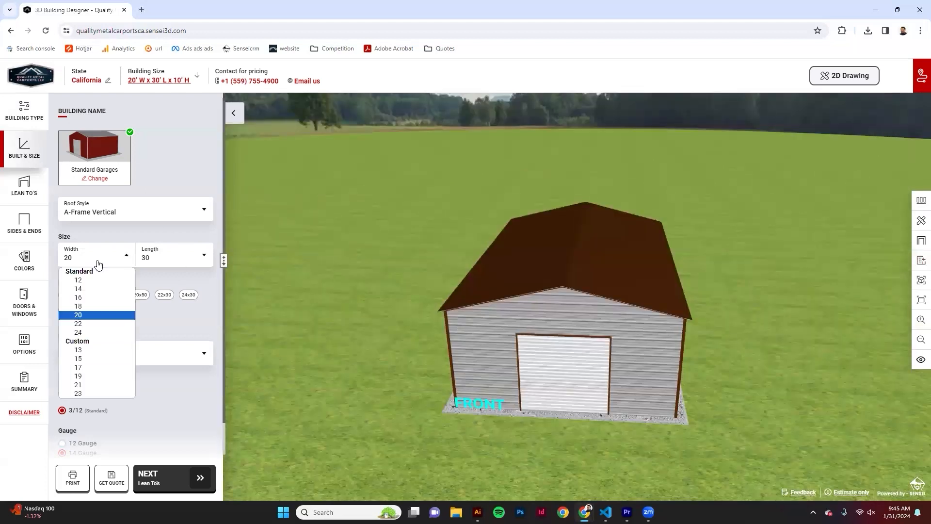
pyautogui.click(162, 259)
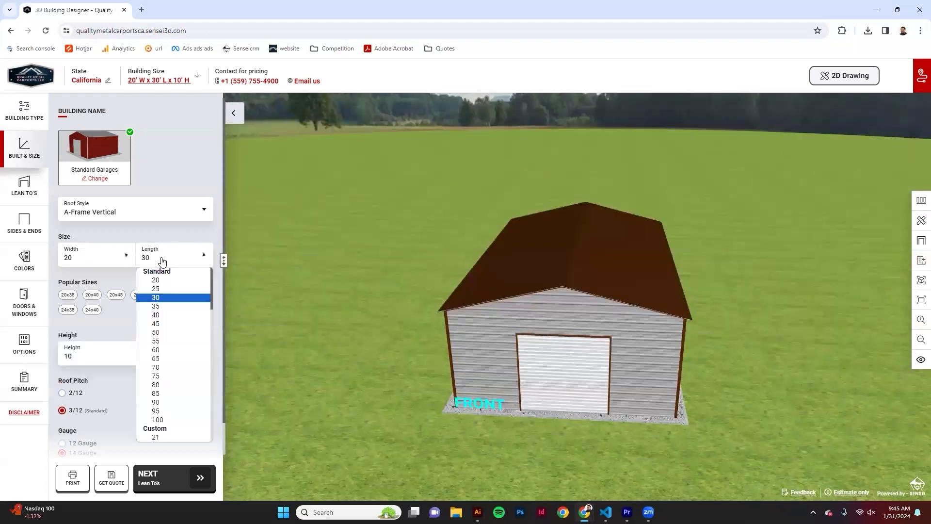
pyautogui.click(90, 255)
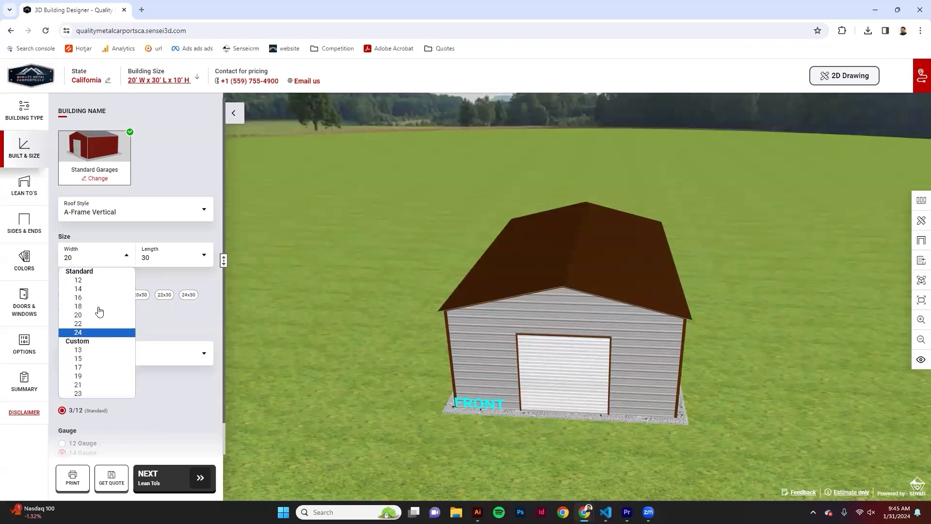
pyautogui.click(83, 332)
pyautogui.click(160, 260)
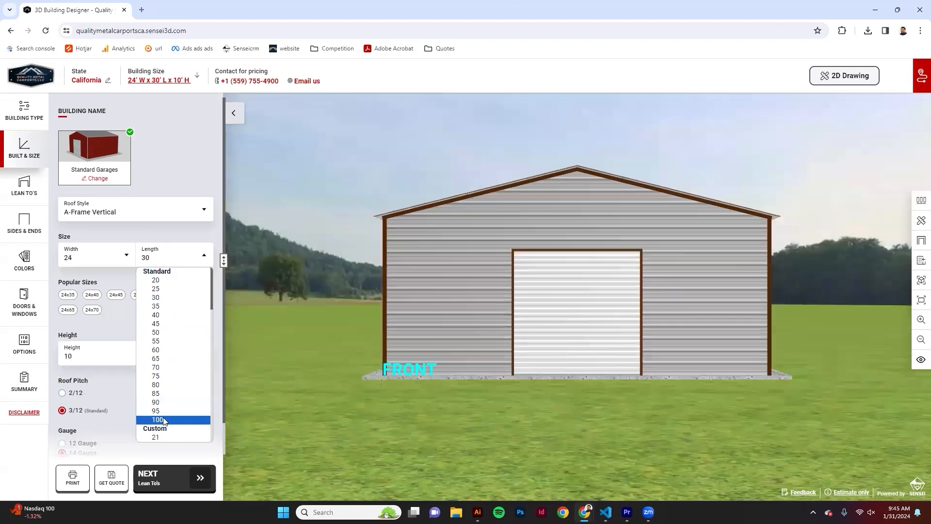
pyautogui.click(163, 420)
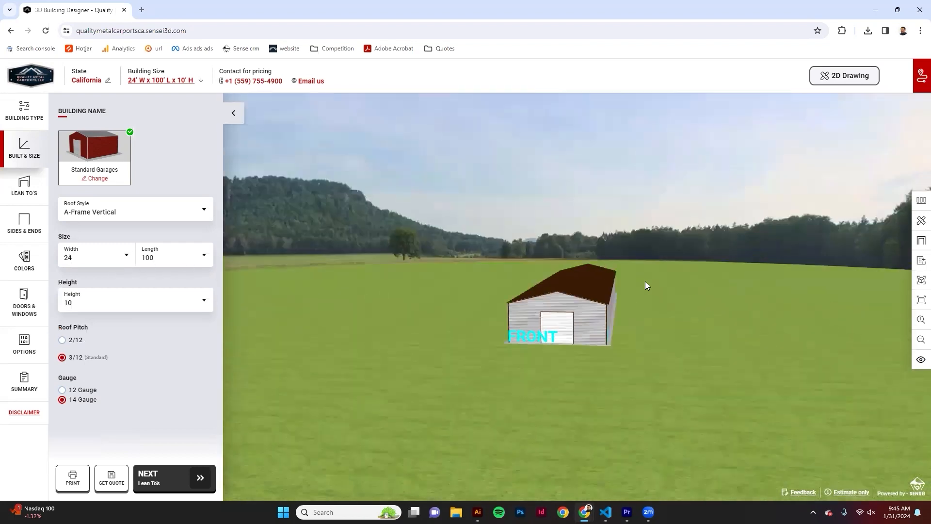
# Try a building height of 14 feet before settling on a height of 12 feet
pyautogui.click(130, 306)
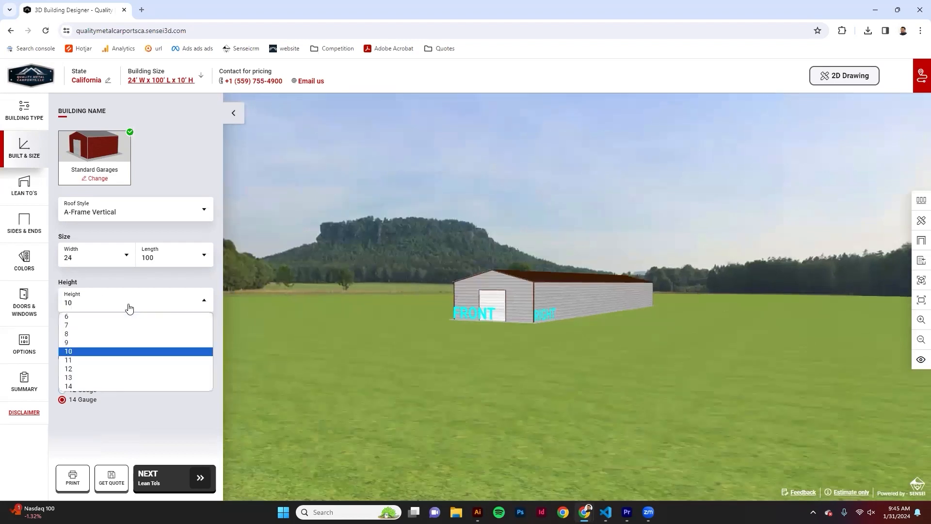
pyautogui.click(92, 385)
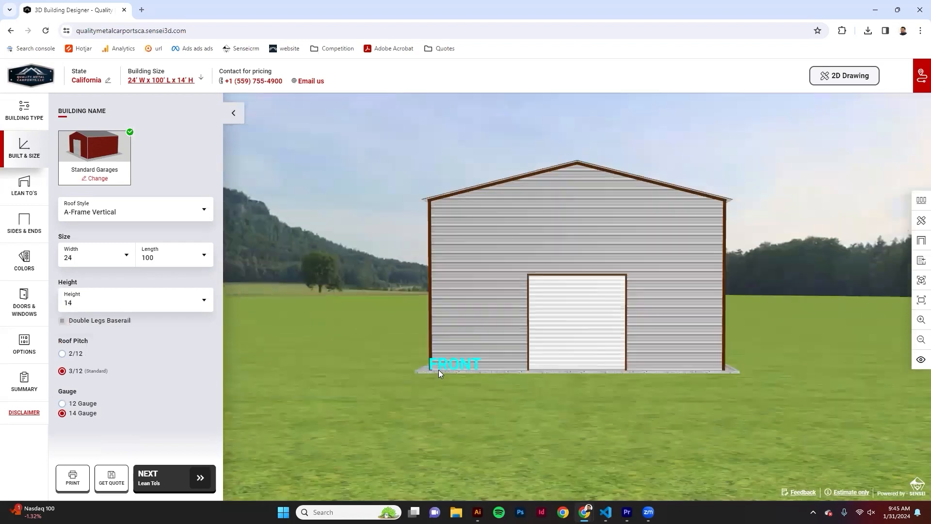
pyautogui.click(147, 304)
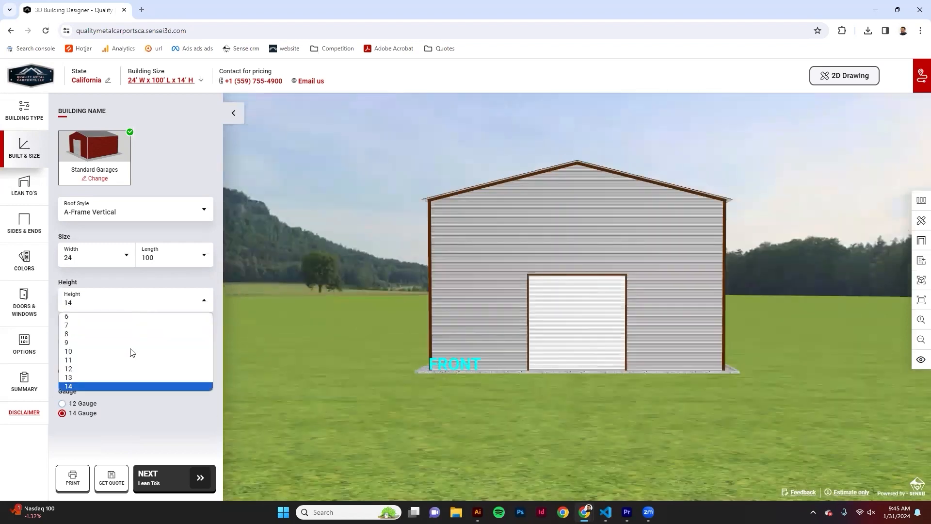
pyautogui.click(87, 369)
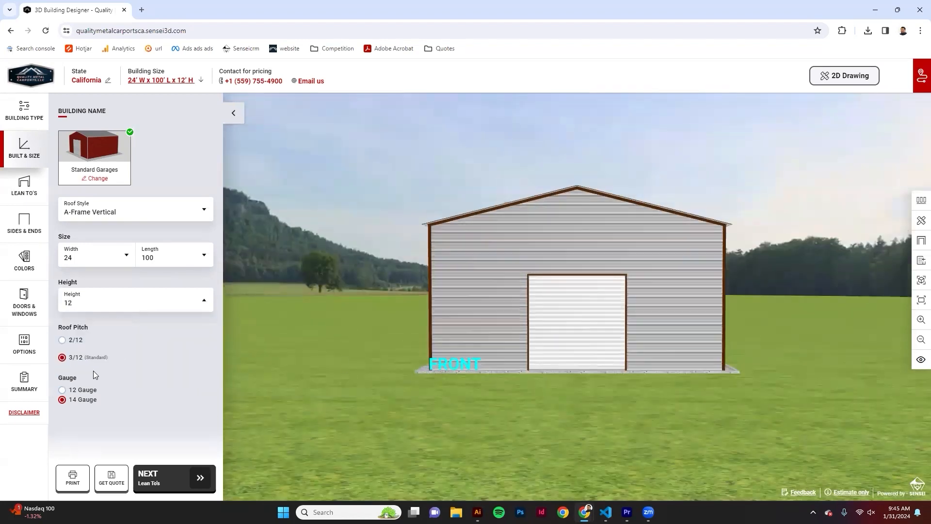
pyautogui.click(107, 310)
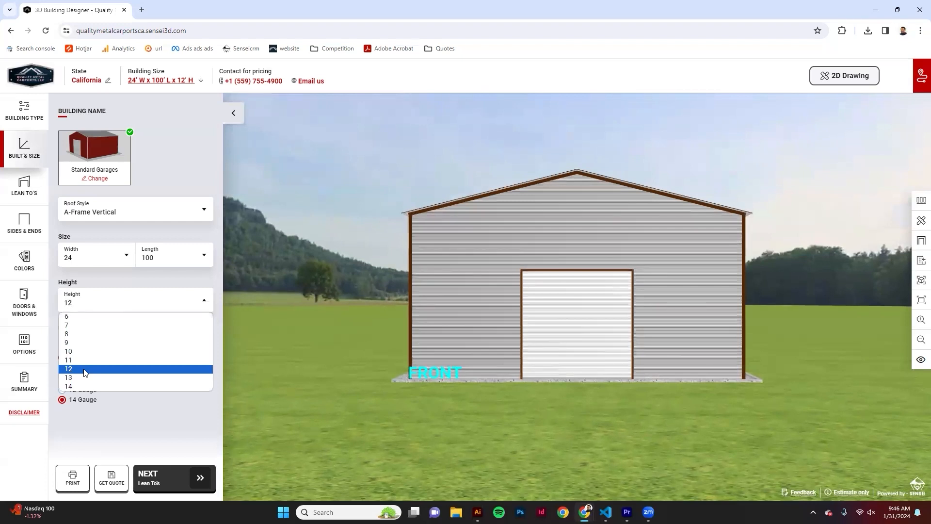
pyautogui.click(83, 370)
# Compare the 2/12 roof pitch with the standard 3/12 pitch, returning to 3/12
pyautogui.moveTo(416, 357); pyautogui.dragTo(633, 357)
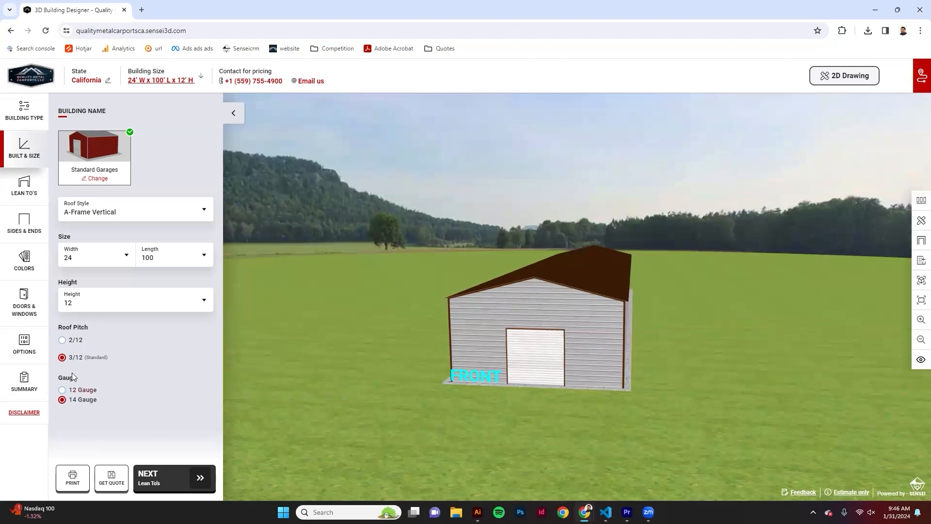
pyautogui.click(67, 340)
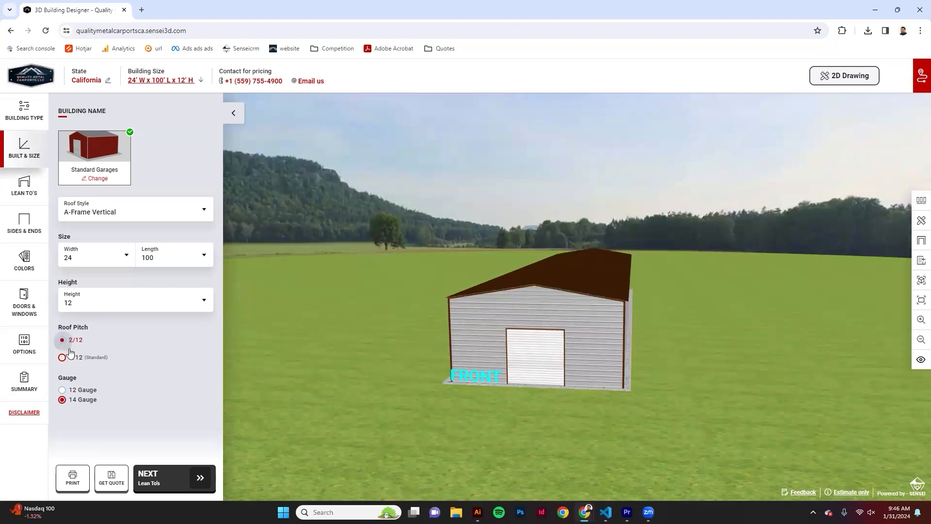
pyautogui.click(67, 357)
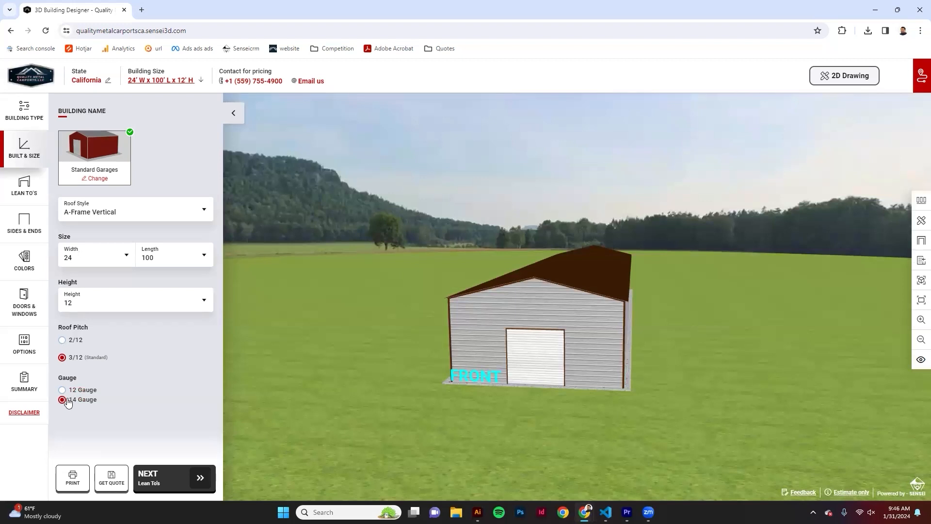
# Add a front lean-to 12 wide, 24 long and 6 high with a 2/12 roof pitch, and view it from the side
pyautogui.click(22, 186)
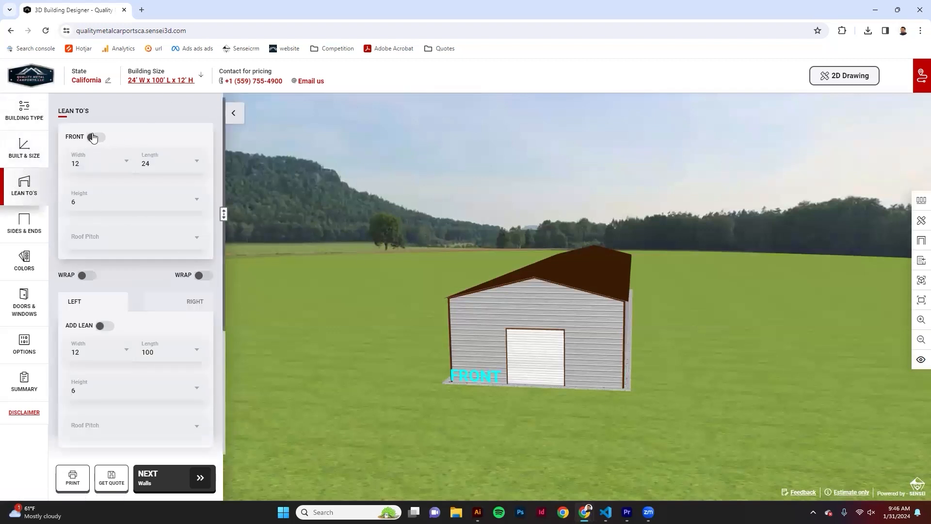
pyautogui.moveTo(677, 301); pyautogui.dragTo(634, 290)
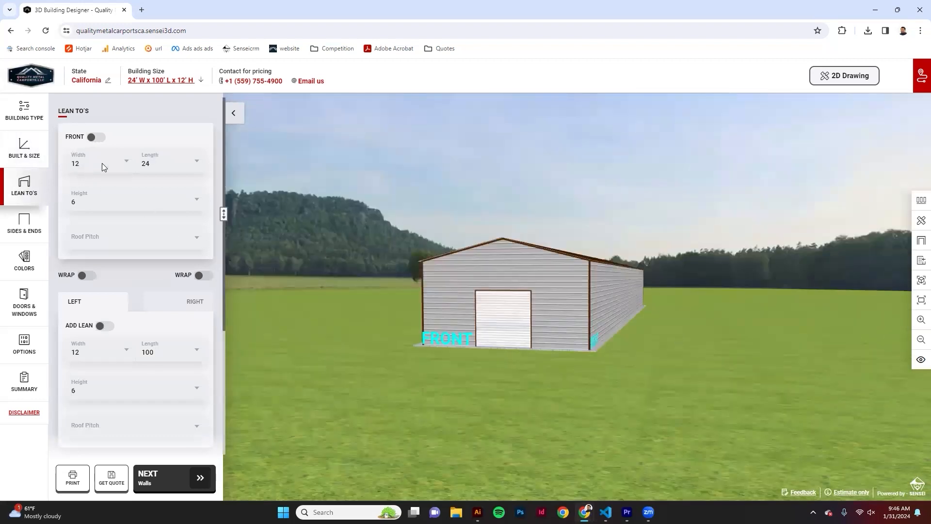
pyautogui.click(96, 138)
pyautogui.moveTo(718, 380); pyautogui.dragTo(271, 280)
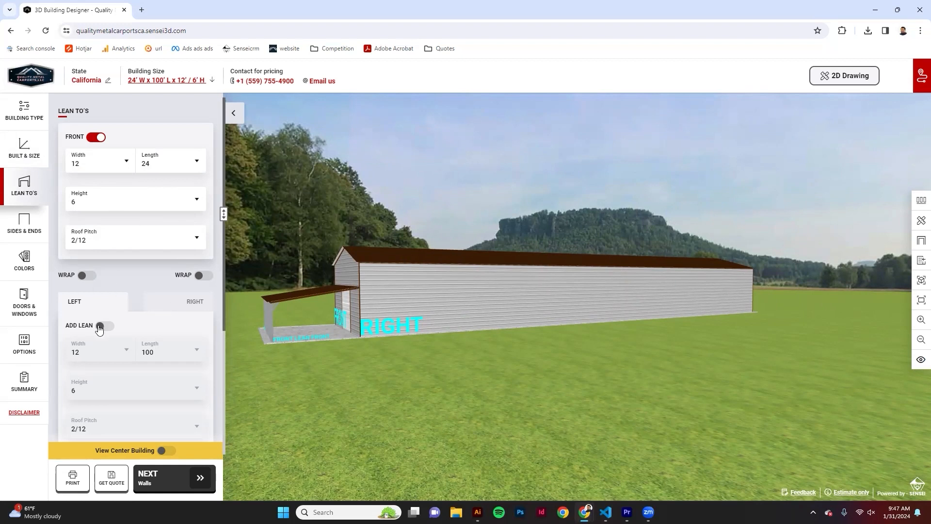
# Add lean-tos 12 wide, 100 long and 6 high along both the left and right sides of the garage
pyautogui.moveTo(456, 361); pyautogui.dragTo(645, 364)
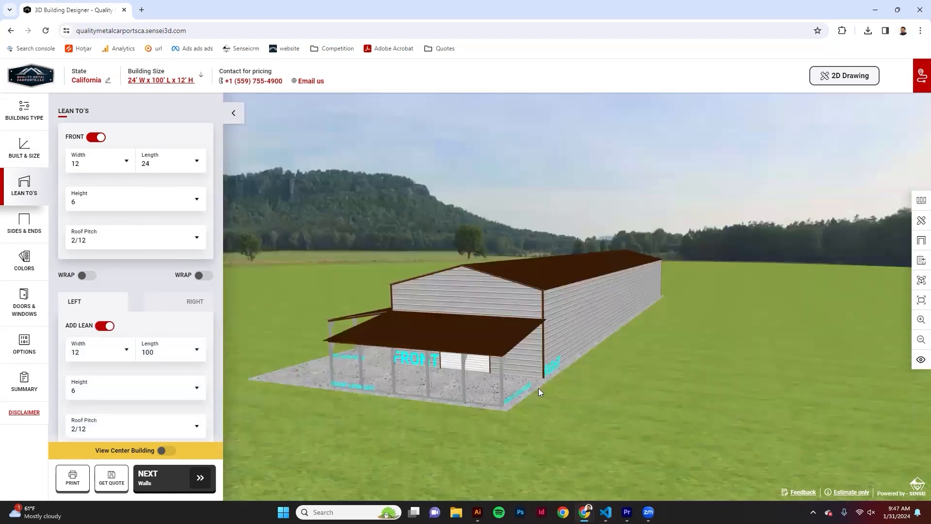
pyautogui.moveTo(538, 388); pyautogui.dragTo(679, 373)
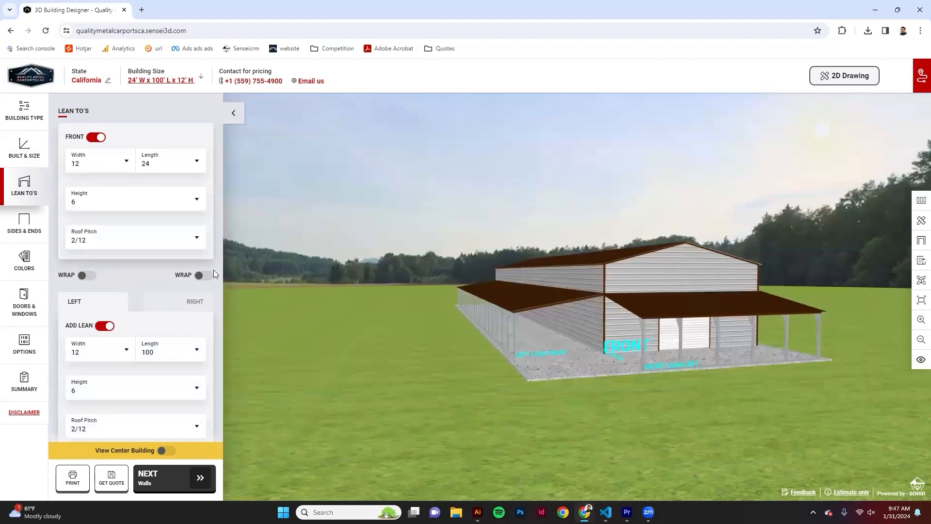
pyautogui.click(163, 312)
pyautogui.click(103, 326)
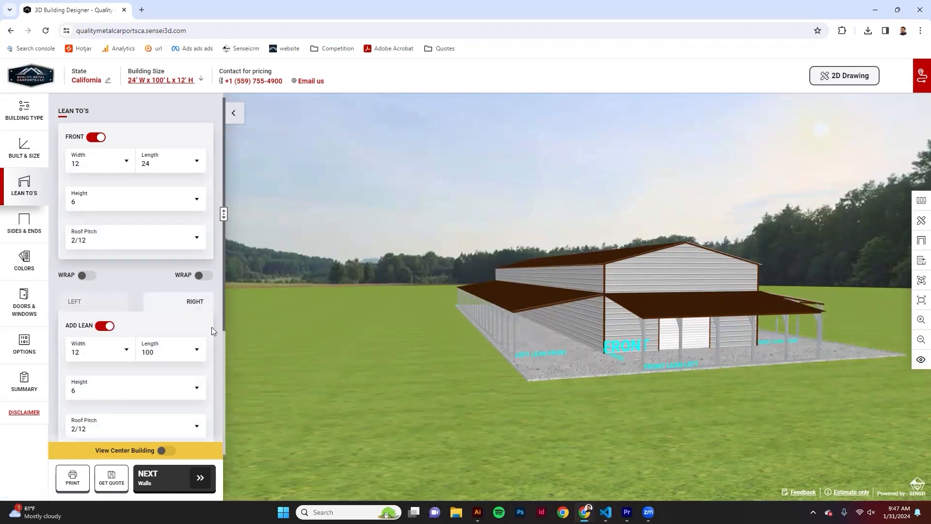
pyautogui.moveTo(760, 423); pyautogui.dragTo(693, 379)
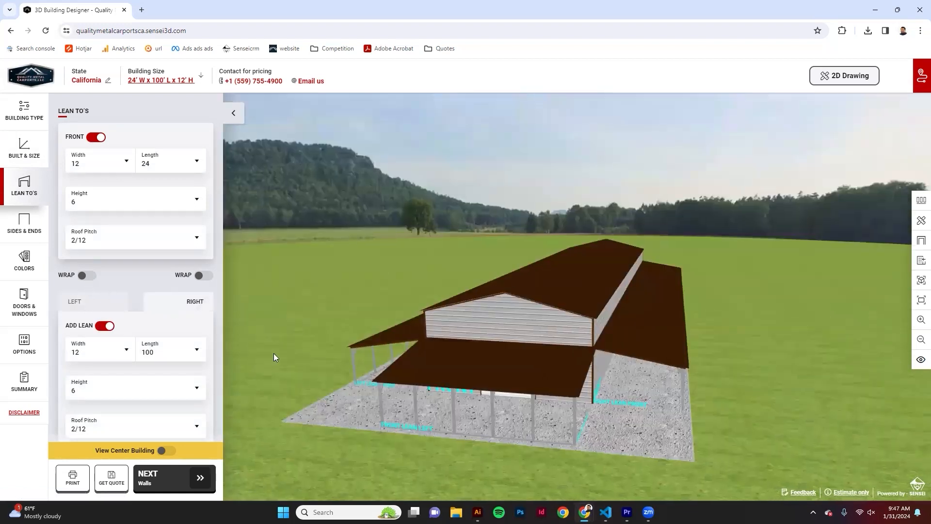
# Wrap the front lean-to roof around both front corners to join the left and right lean-tos, and inspect the result
pyautogui.click(92, 276)
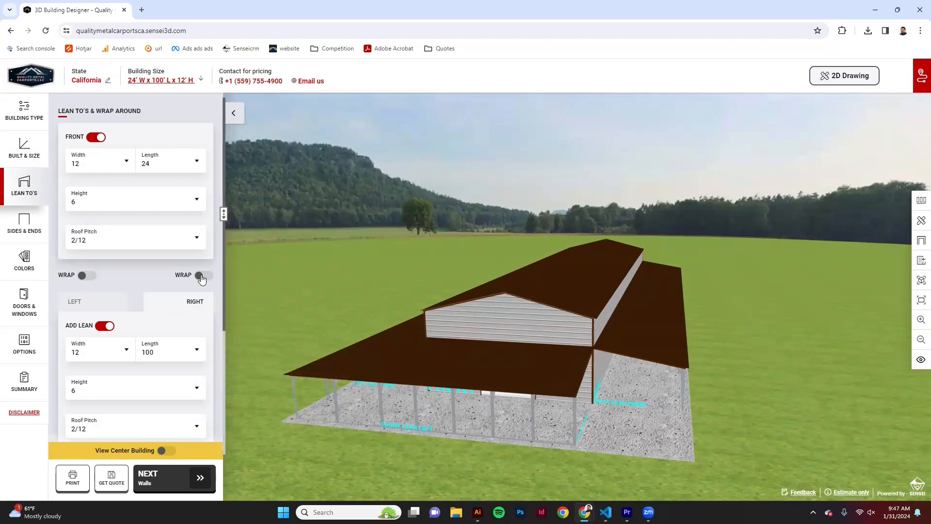
pyautogui.click(204, 275)
pyautogui.moveTo(321, 351); pyautogui.dragTo(204, 308)
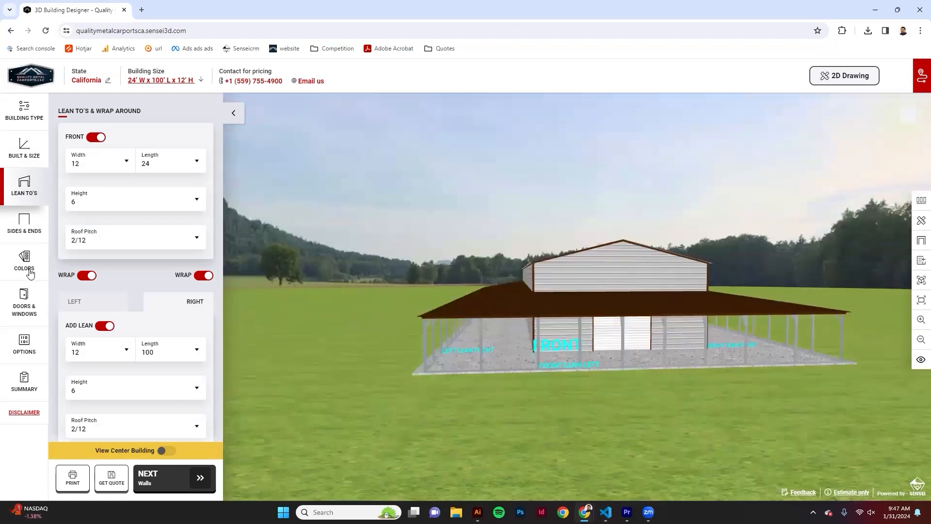
# Turn off both front wraps and remove the front, right and left lean-tos from the garage
pyautogui.click(87, 275)
pyautogui.click(203, 276)
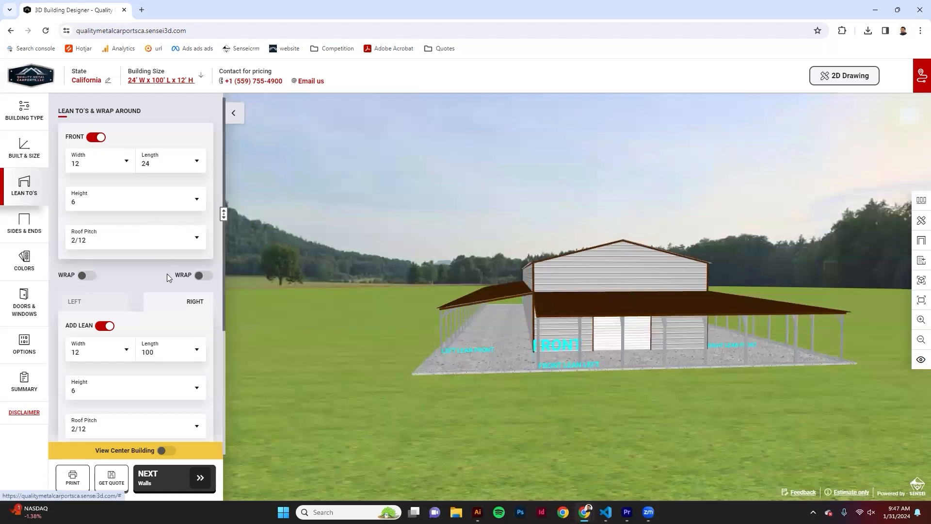
pyautogui.click(96, 137)
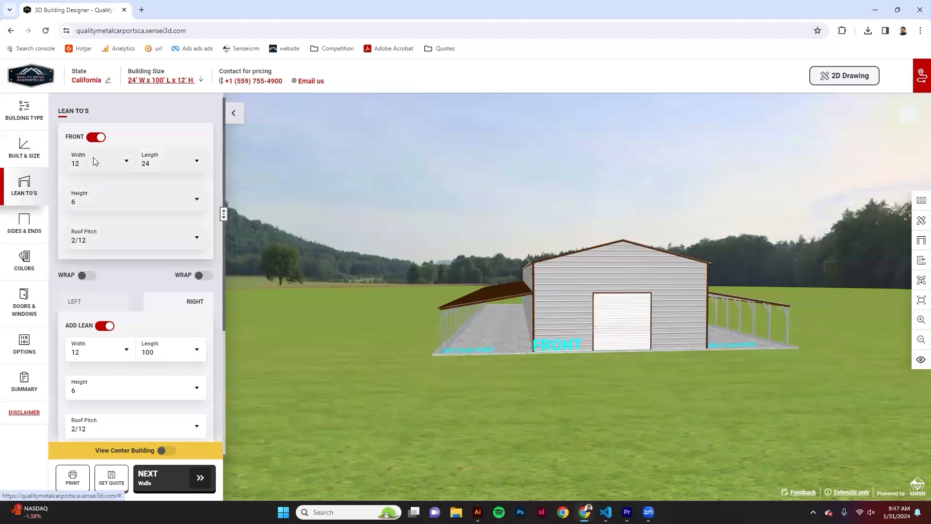
pyautogui.click(105, 327)
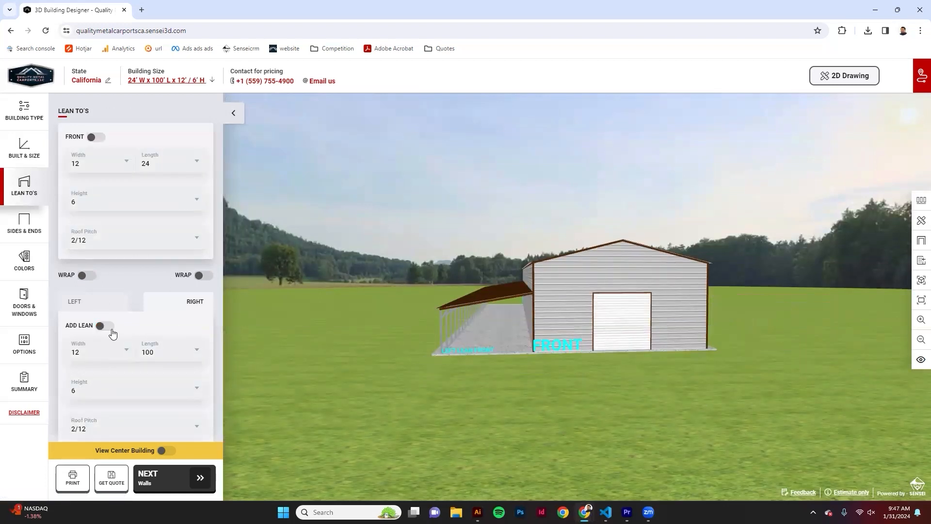
pyautogui.click(103, 306)
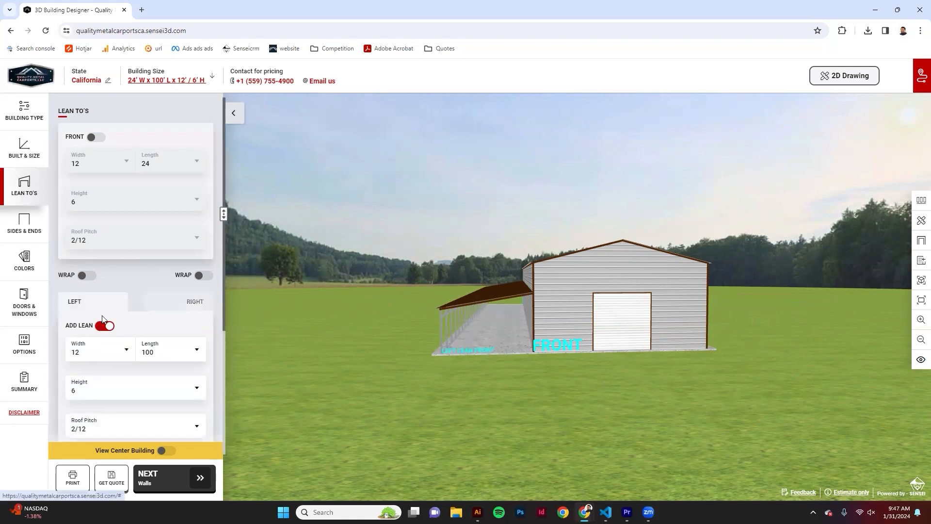
pyautogui.click(105, 328)
pyautogui.moveTo(717, 354); pyautogui.dragTo(677, 374)
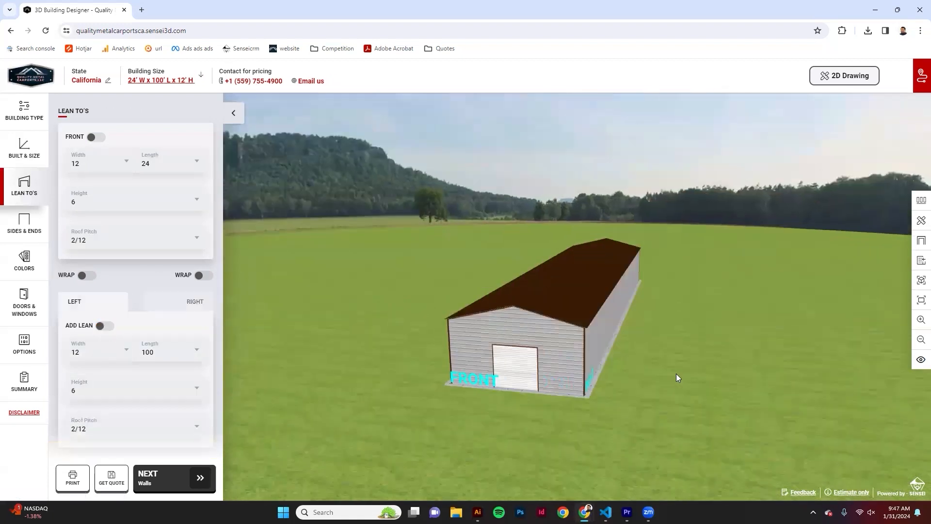
pyautogui.scroll(-4, 109, 340)
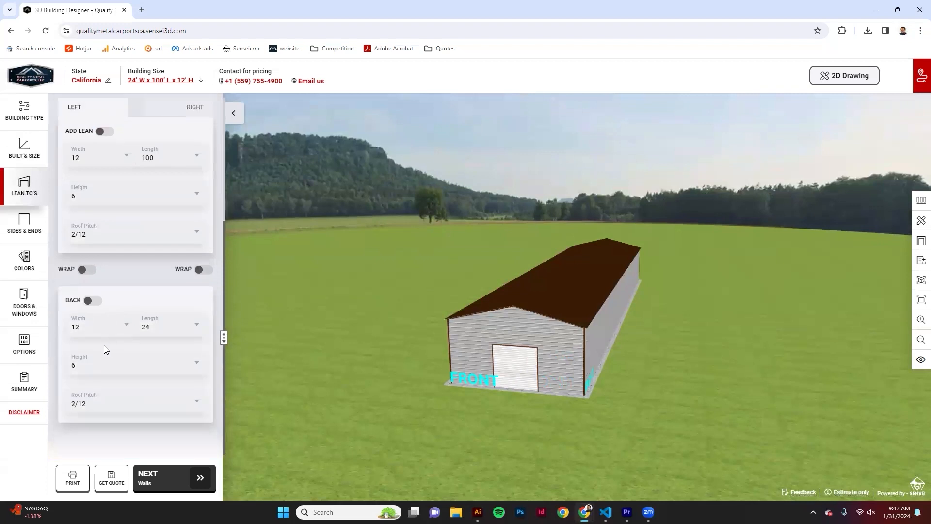
# Compare vertical and horizontal wall panels on the sides and ends, finishing with Vertical Panels enabled
pyautogui.click(25, 224)
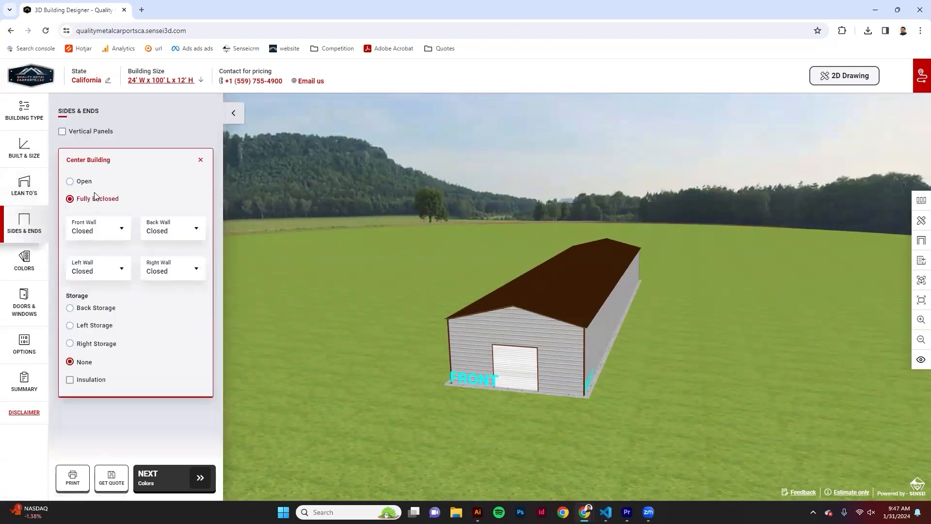
pyautogui.click(62, 132)
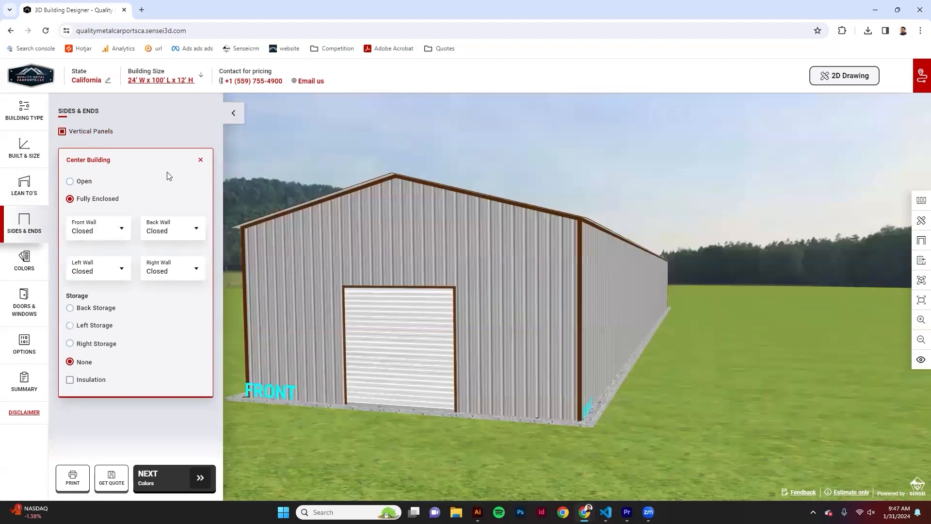
pyautogui.click(62, 132)
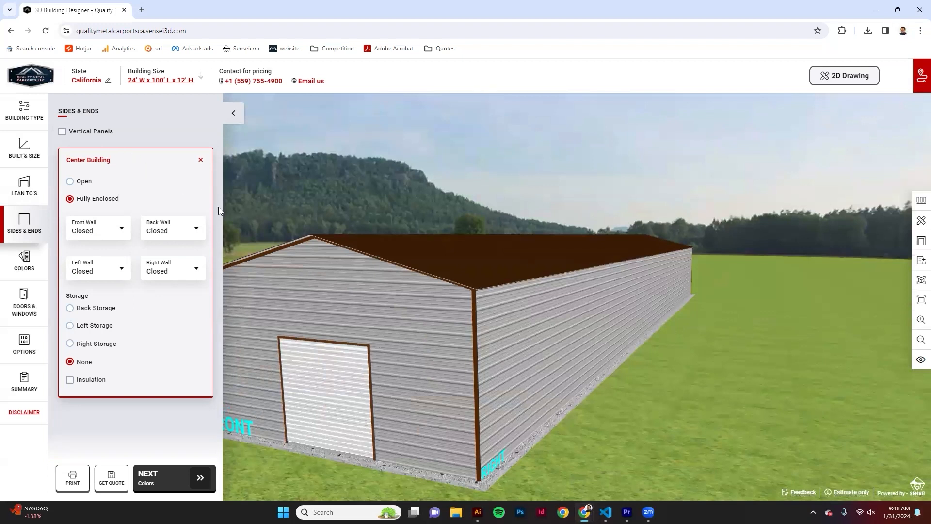
pyautogui.click(62, 132)
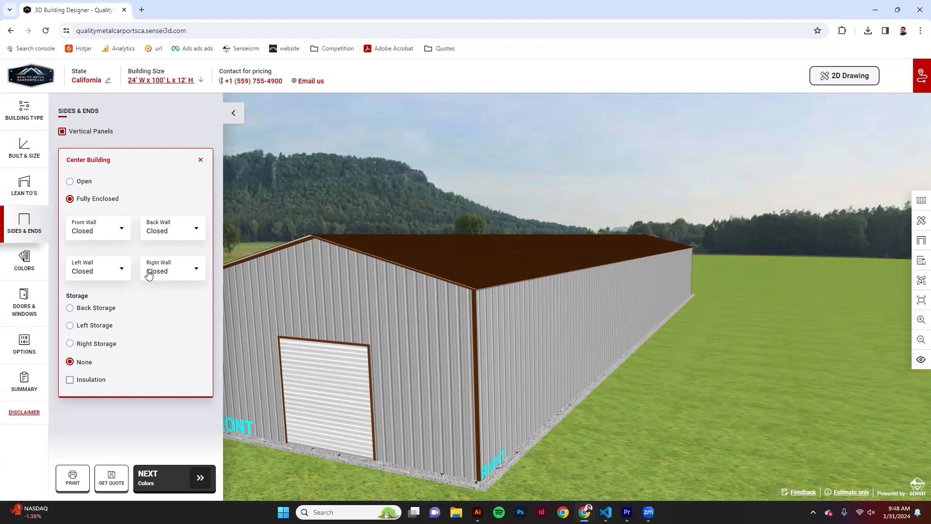
# Review the closure options for the center building's front wall from the front, keeping it Closed
pyautogui.moveTo(325, 207); pyautogui.dragTo(378, 199)
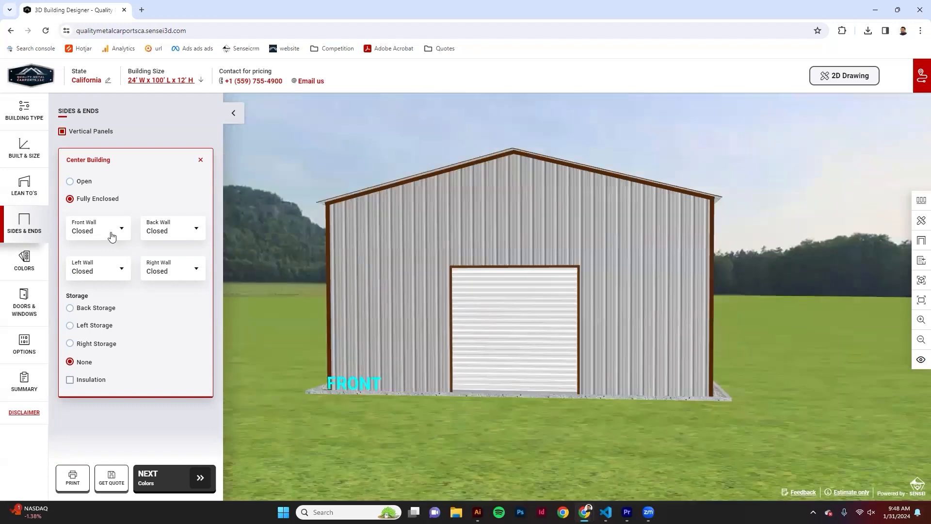
pyautogui.click(112, 236)
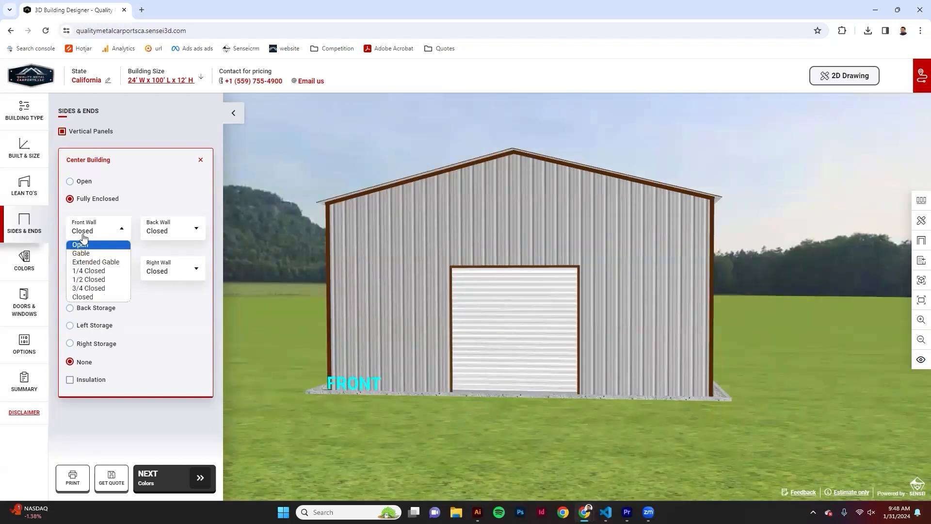
pyautogui.click(95, 297)
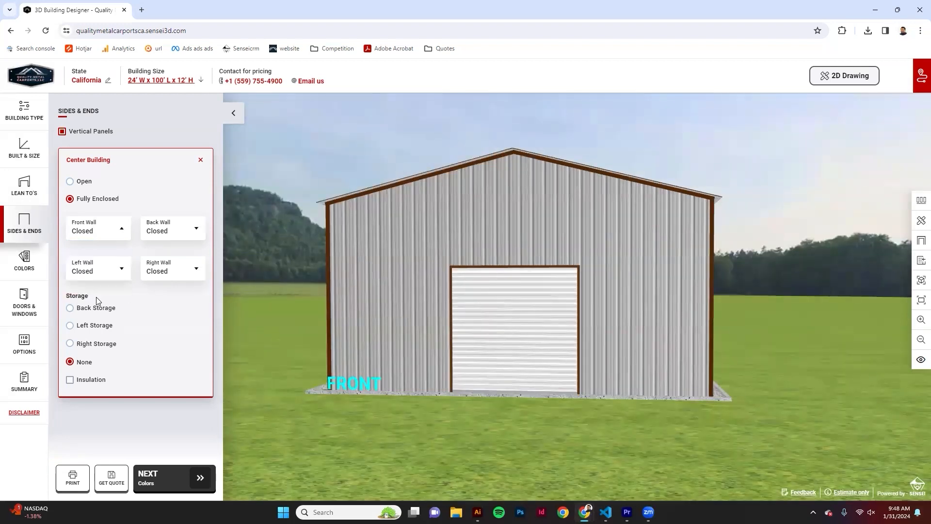
# Set the center building's front wall and back wall to Open
pyautogui.click(91, 238)
pyautogui.click(96, 244)
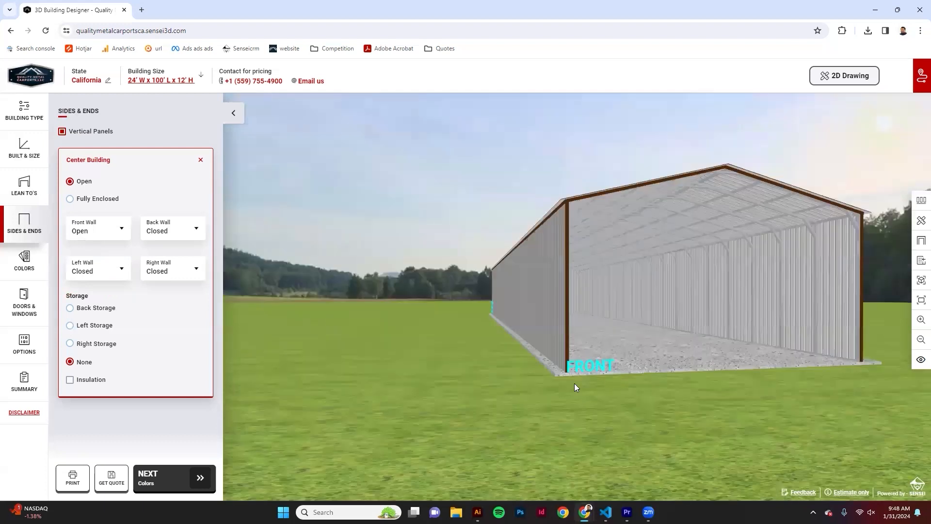
pyautogui.click(187, 232)
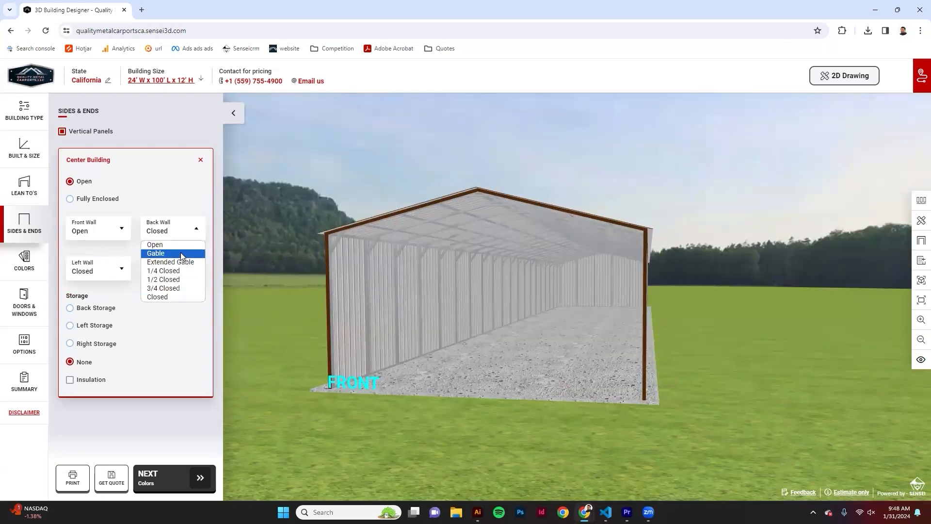
pyautogui.click(180, 245)
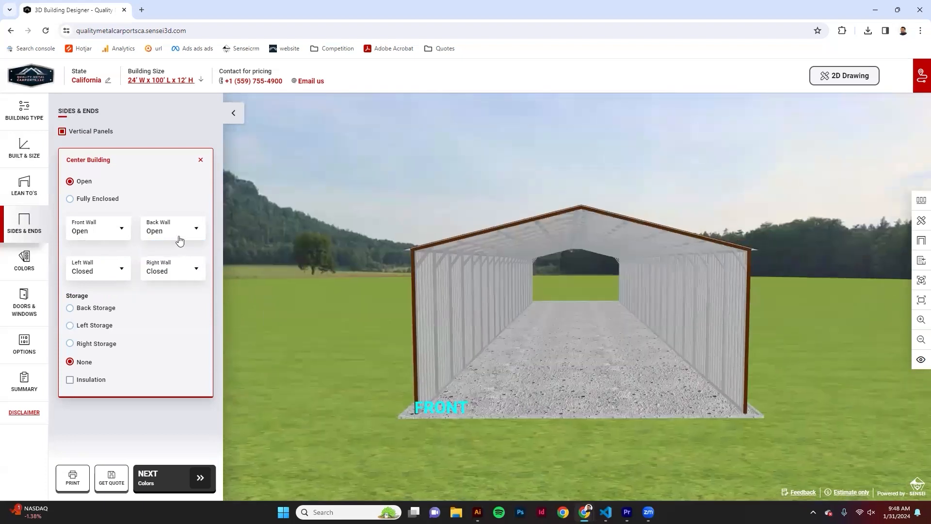
# Change the back wall and the front wall of the center building to Gable
pyautogui.click(179, 240)
pyautogui.click(179, 253)
pyautogui.click(116, 237)
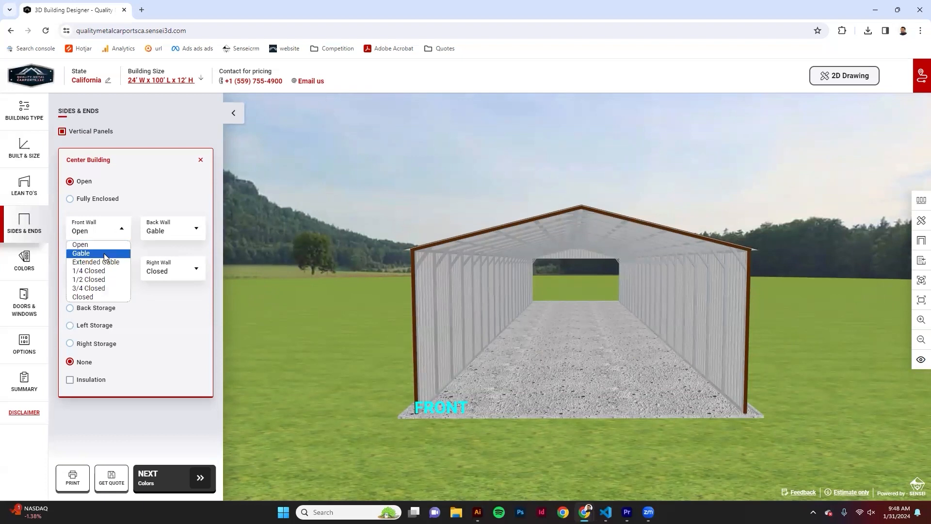
pyautogui.click(103, 254)
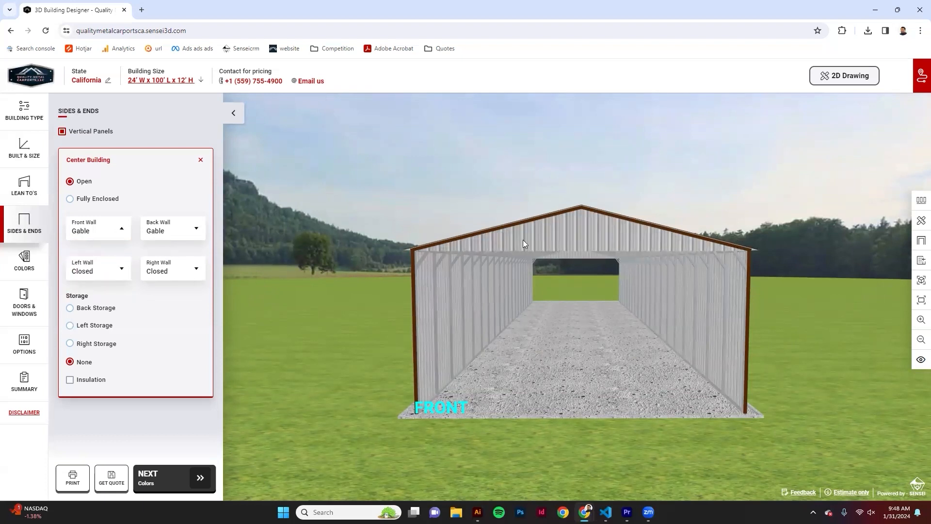
# Try the front wall at 1/2 Closed and 1/4 Closed, and view the partial closure at an angle
pyautogui.click(108, 232)
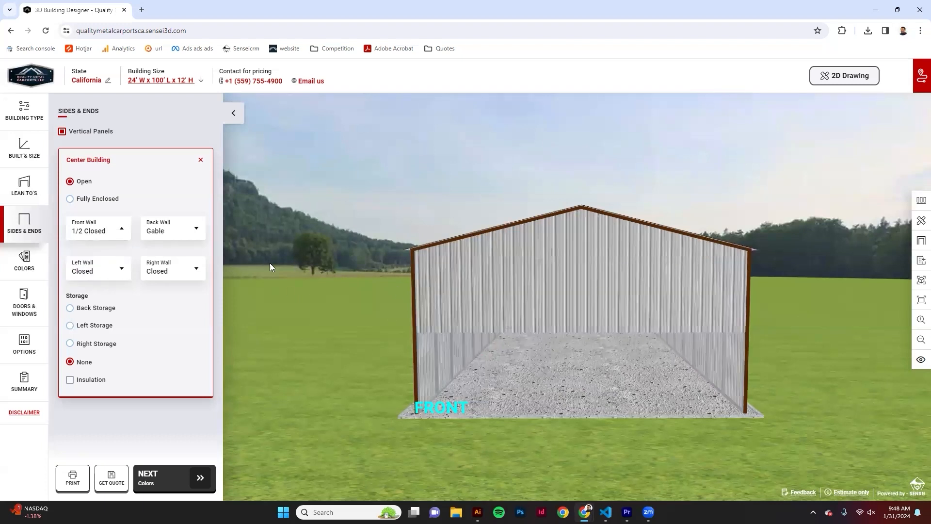
pyautogui.click(106, 232)
pyautogui.click(98, 275)
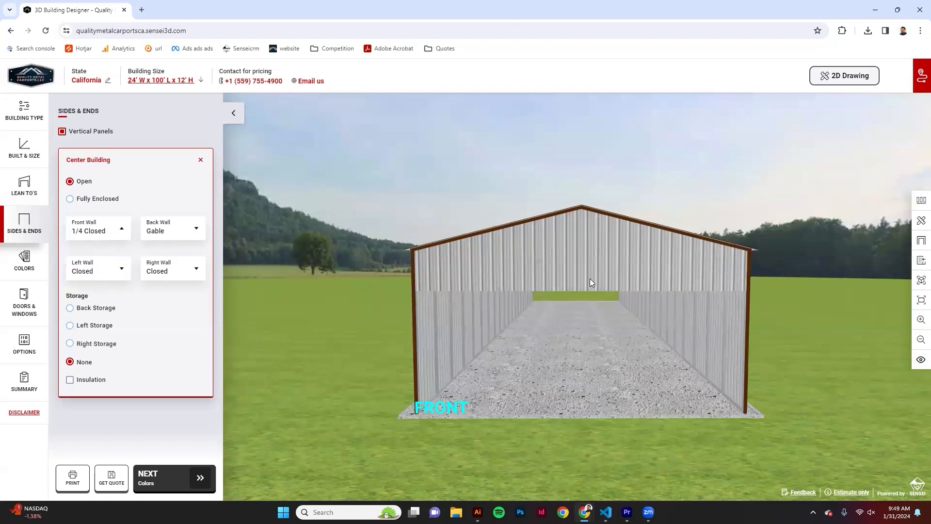
pyautogui.moveTo(619, 333); pyautogui.dragTo(646, 302)
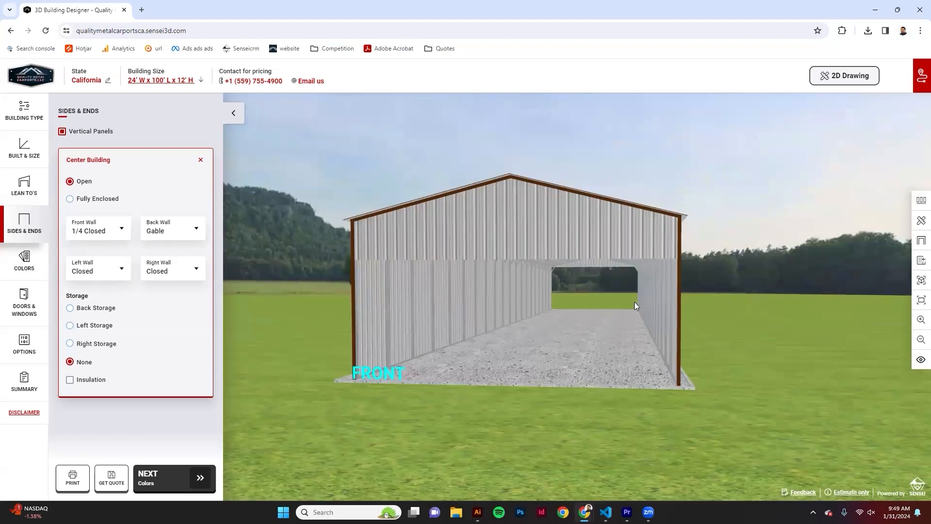
# Return the front wall and the back wall of the center building to Open
pyautogui.click(90, 237)
pyautogui.click(83, 244)
pyautogui.click(164, 238)
pyautogui.click(156, 245)
# Set the back wall and the front wall of the center building to Closed
pyautogui.click(175, 237)
pyautogui.click(158, 297)
pyautogui.click(97, 229)
pyautogui.click(112, 297)
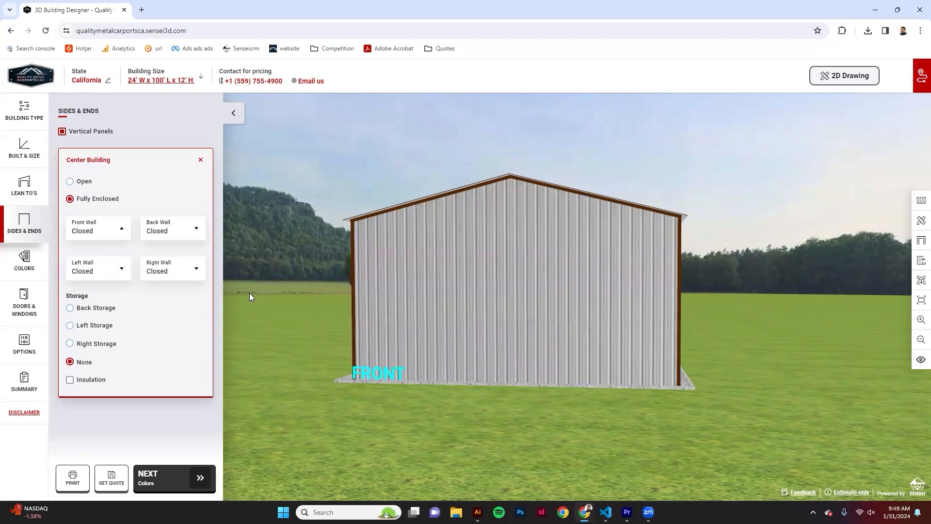
# Set only the front wall to Open and view the garage interior from the front
pyautogui.click(97, 229)
pyautogui.click(80, 245)
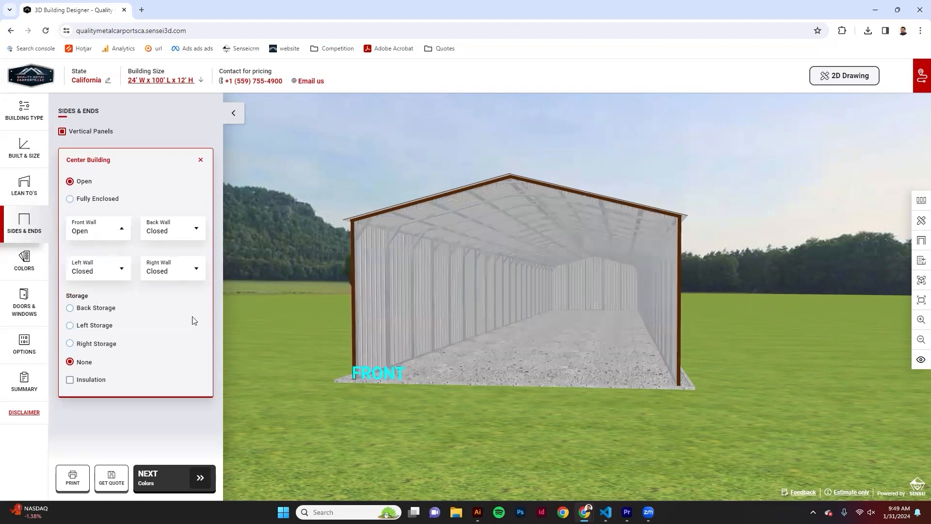
pyautogui.moveTo(566, 345)
pyautogui.mouseDown()
pyautogui.moveTo(625, 348)
pyautogui.moveTo(566, 342)
pyautogui.mouseUp()
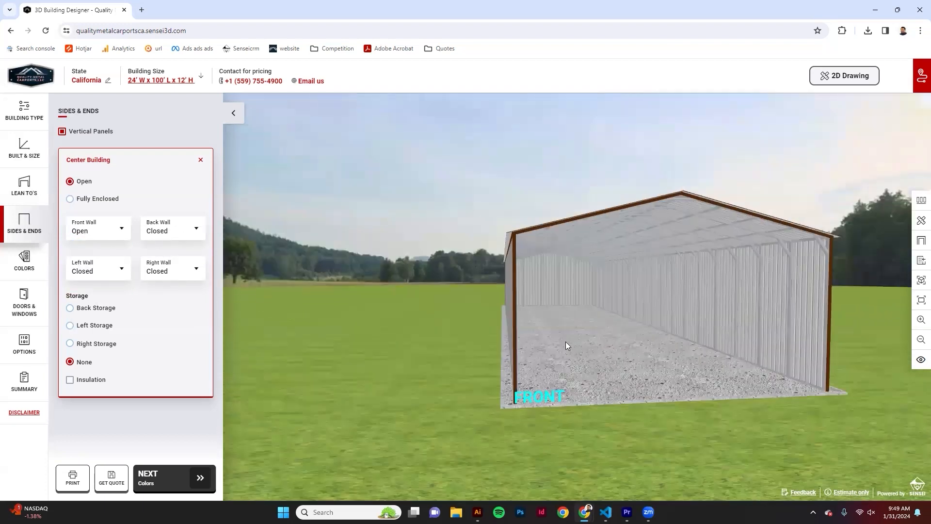
# Try Left Storage with a 12 Feet enclosed area and inspect the divided building from several distances
pyautogui.click(70, 326)
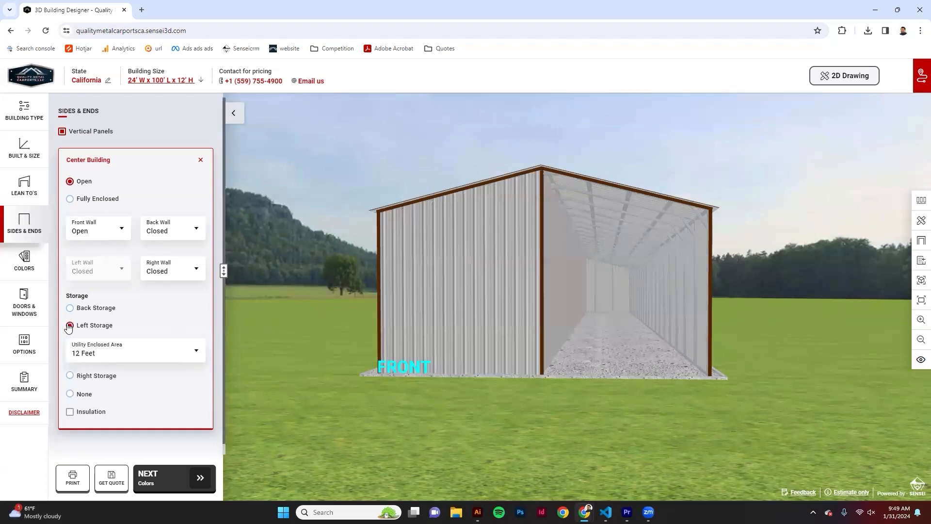
pyautogui.moveTo(458, 321); pyautogui.dragTo(393, 392)
pyautogui.scroll(-8, 485, 424)
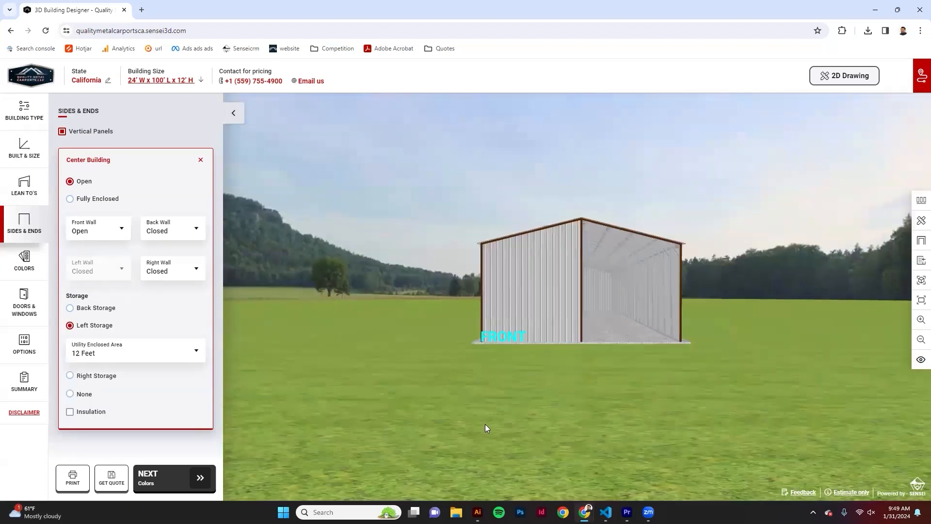
pyautogui.moveTo(595, 393)
pyautogui.mouseDown()
pyautogui.moveTo(739, 390)
pyautogui.moveTo(597, 391)
pyautogui.mouseUp()
pyautogui.scroll(8, 516, 369)
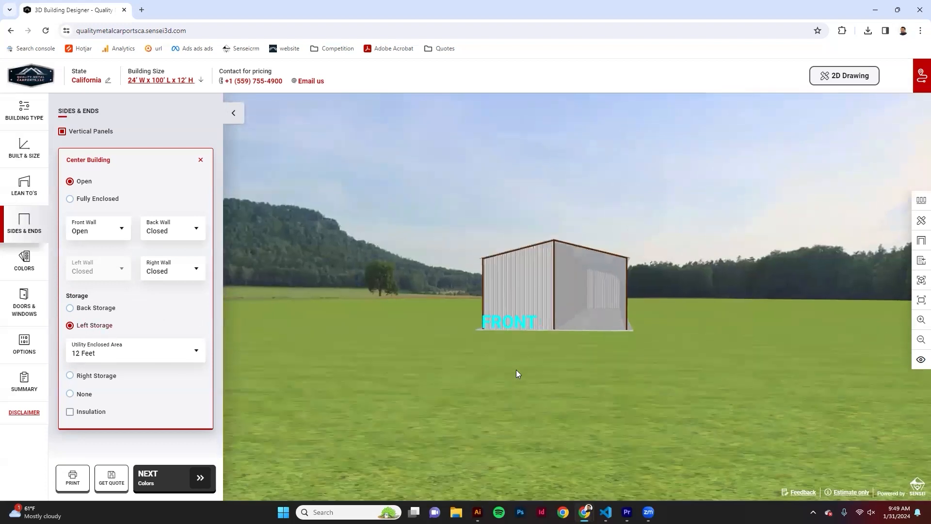
# Switch the center building to Back Storage with a utility enclosed area of 30 Feet
pyautogui.click(71, 310)
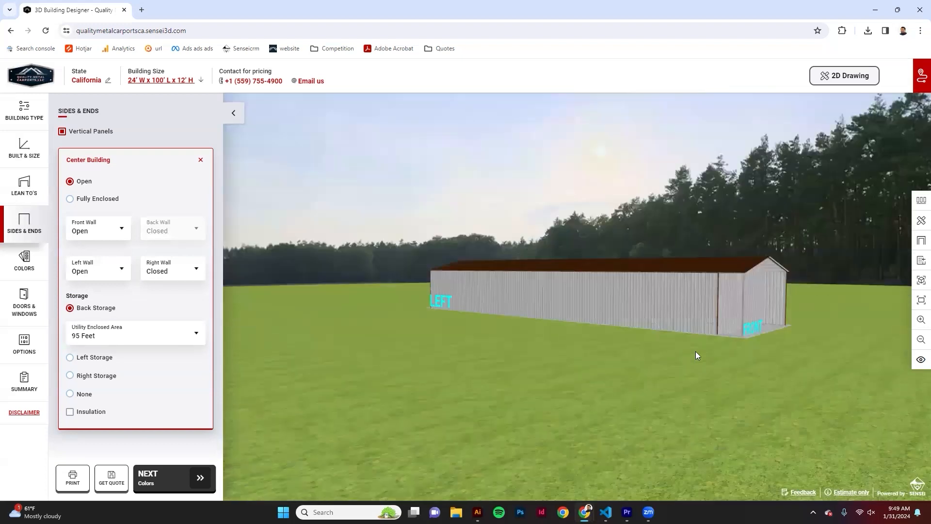
pyautogui.click(137, 337)
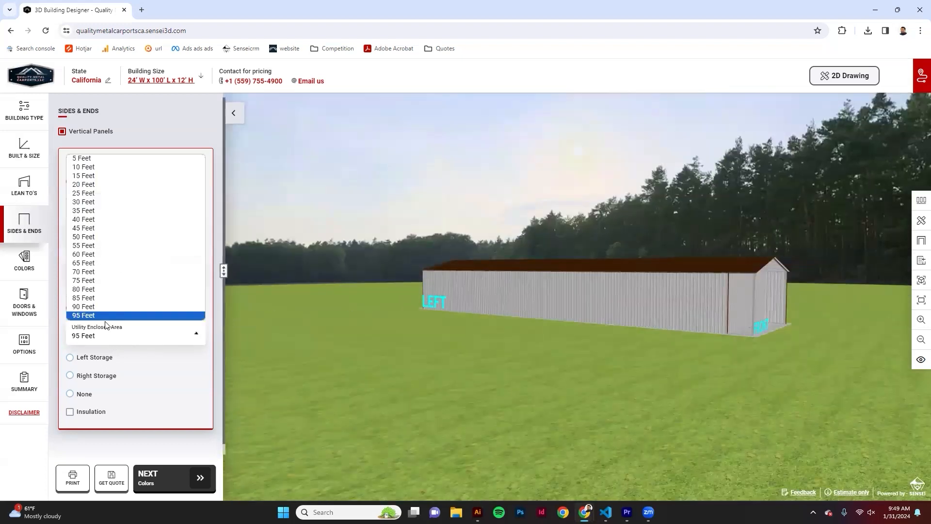
pyautogui.click(82, 202)
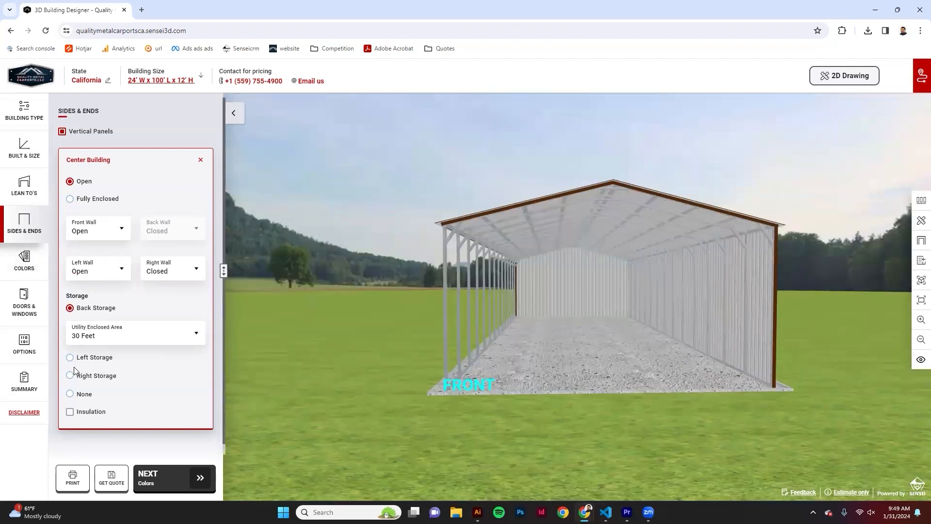
# Set the storage to None and make the center building Fully Enclosed
pyautogui.click(9, 265)
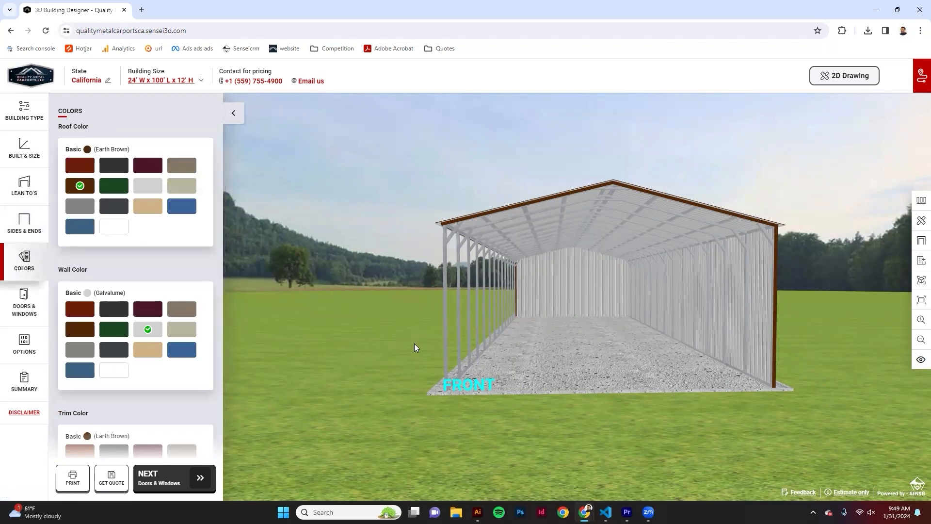
pyautogui.click(24, 224)
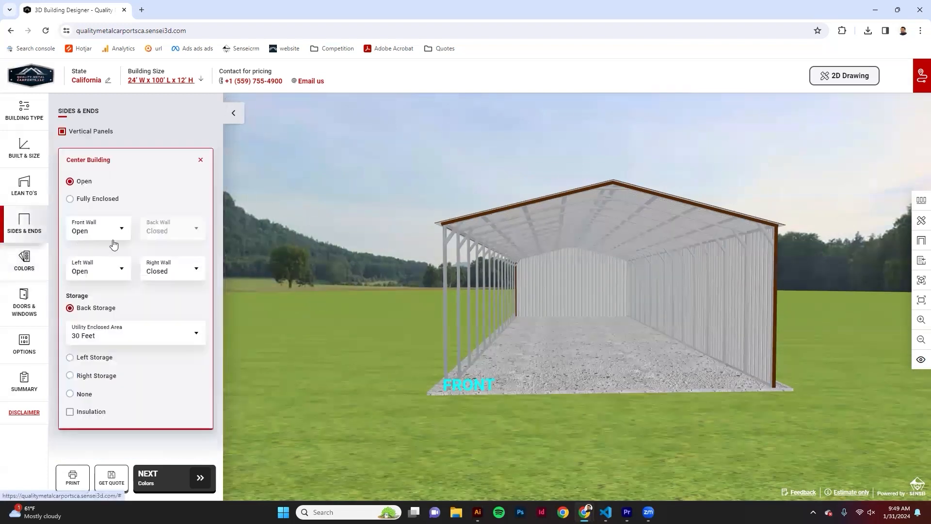
pyautogui.click(70, 394)
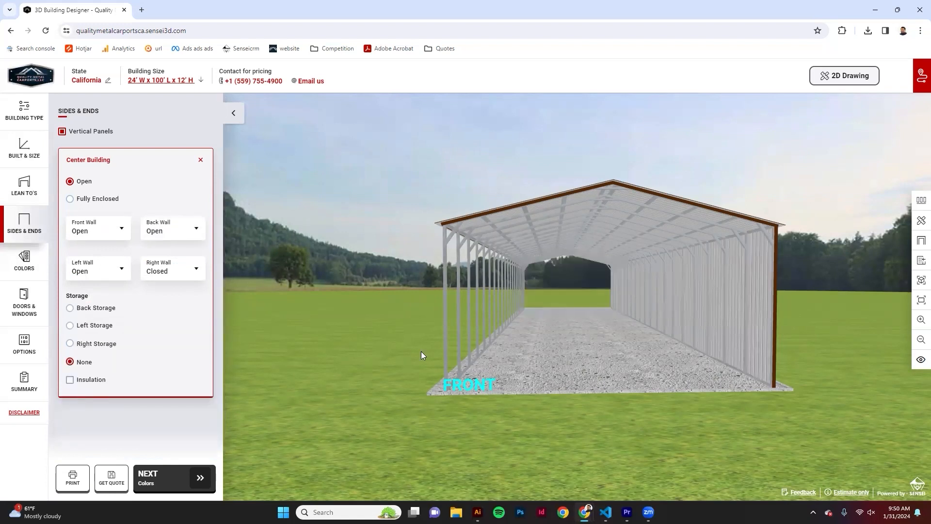
pyautogui.click(72, 199)
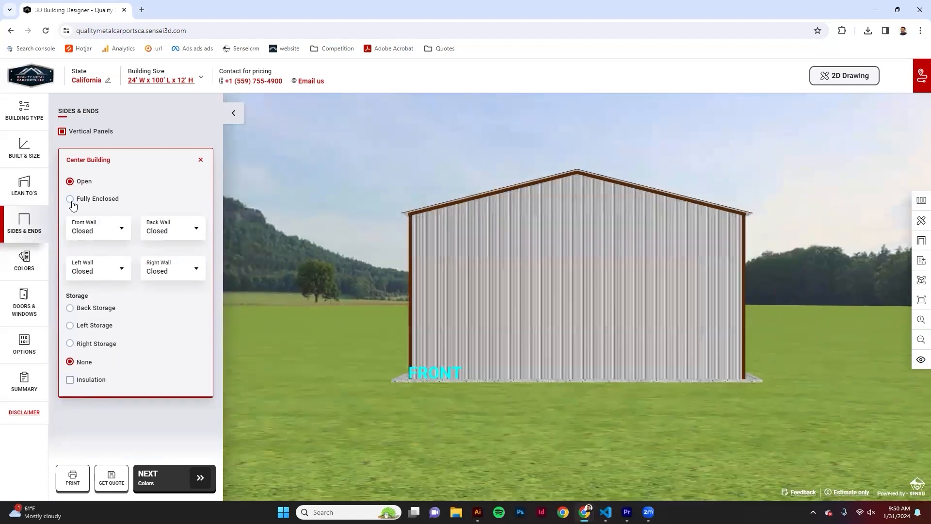
pyautogui.moveTo(421, 313); pyautogui.dragTo(625, 352)
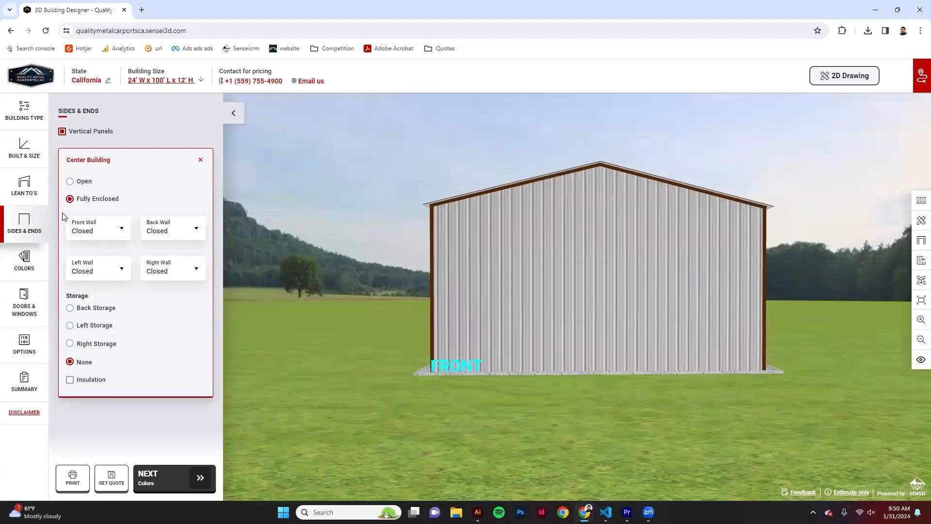
# Add R16 insulation to the center building, covering the Full Building
pyautogui.click(70, 379)
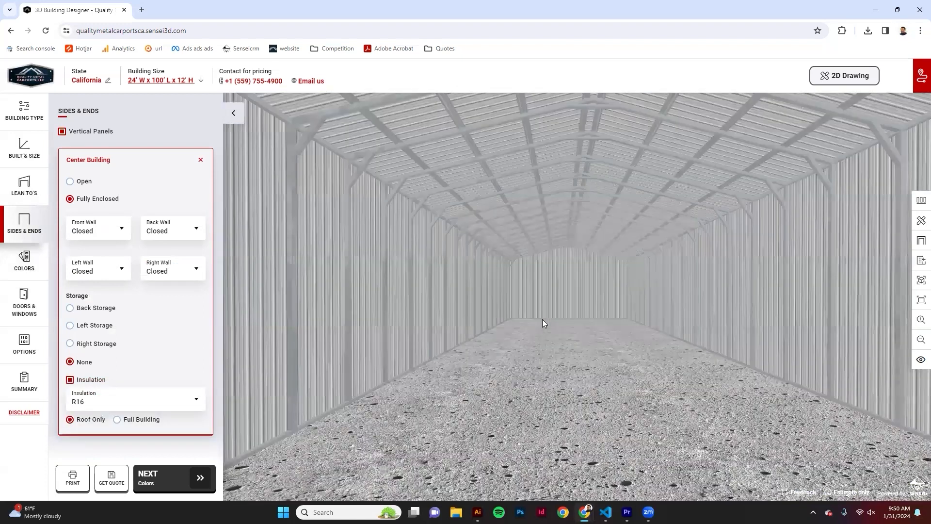
pyautogui.click(118, 420)
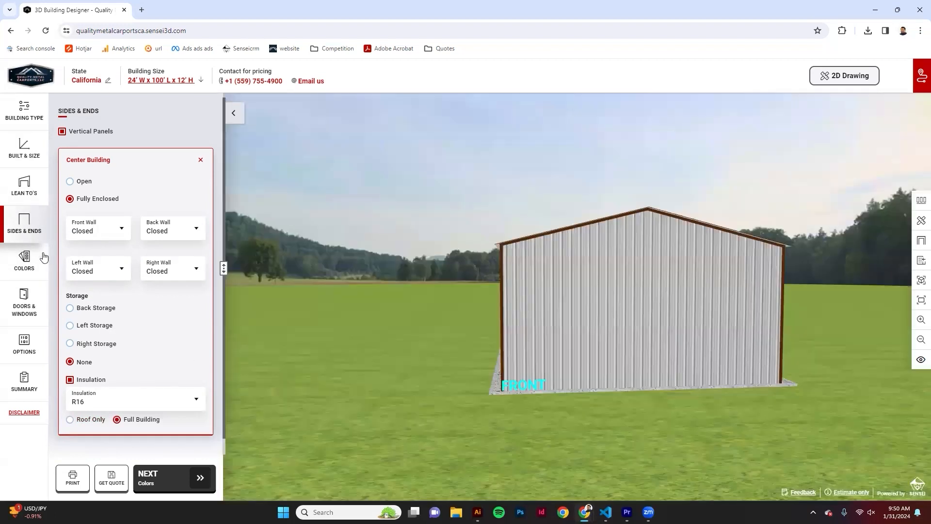
# Set the roof color to Black and view the roof from above
pyautogui.click(26, 261)
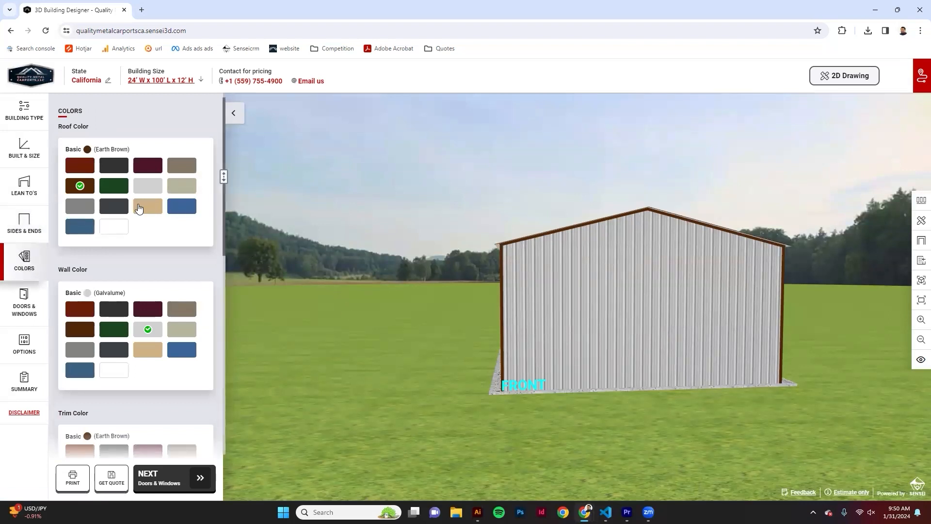
pyautogui.moveTo(431, 217); pyautogui.dragTo(477, 253)
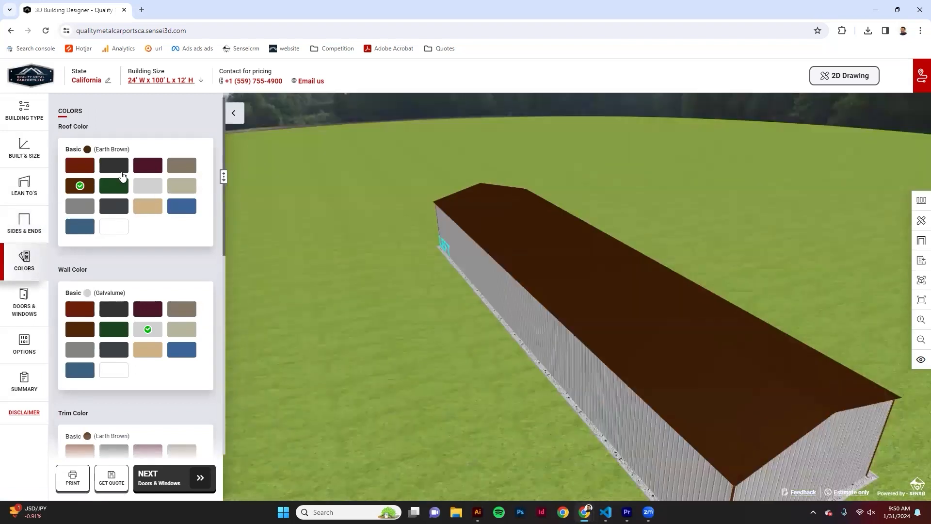
pyautogui.click(124, 167)
pyautogui.moveTo(563, 385); pyautogui.dragTo(656, 363)
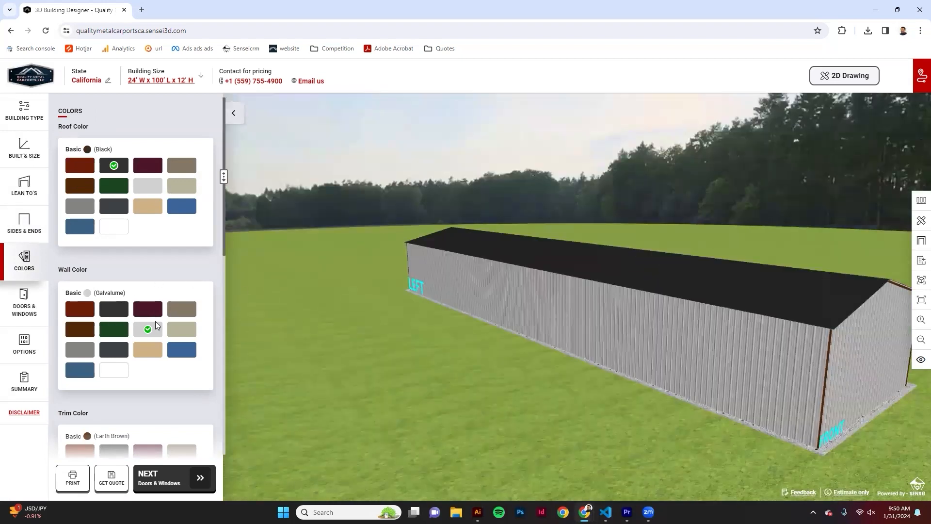
# Try a gray wall color on the garage and set the wall color back to Galvalume
pyautogui.click(73, 352)
pyautogui.moveTo(454, 374); pyautogui.dragTo(214, 326)
pyautogui.click(159, 331)
pyautogui.moveTo(309, 332); pyautogui.dragTo(345, 333)
# Set the trim color to Quaker Gray and view the trim on the front end
pyautogui.scroll(-3, 147, 365)
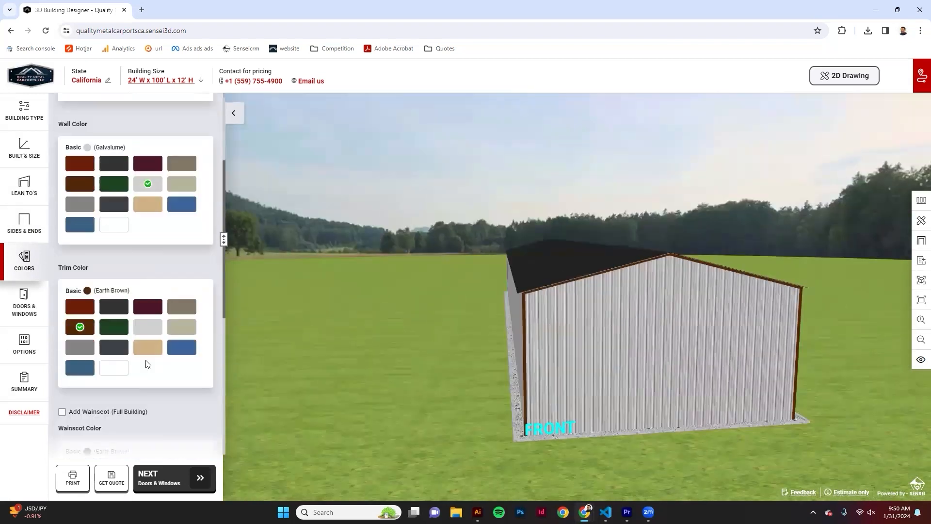
pyautogui.click(114, 347)
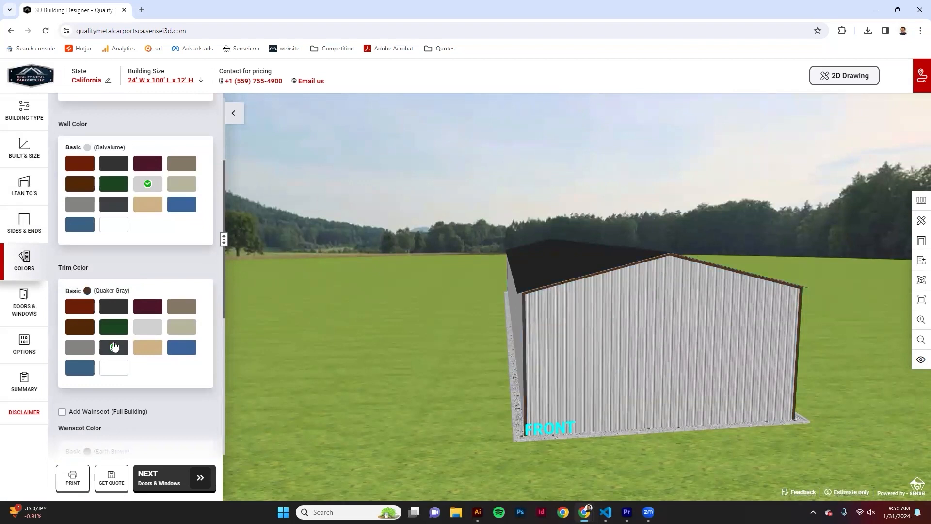
pyautogui.moveTo(526, 349)
pyautogui.mouseDown()
pyautogui.moveTo(422, 336)
pyautogui.moveTo(516, 362)
pyautogui.mouseUp()
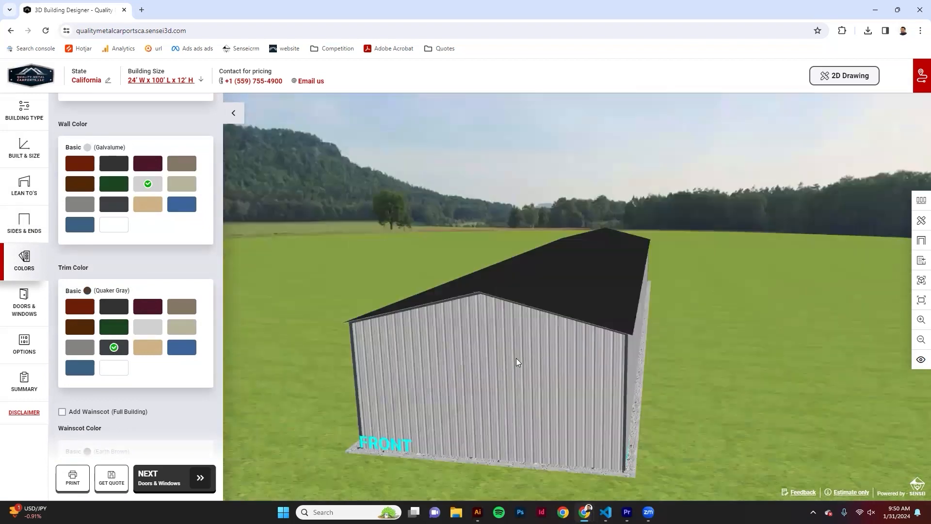
# Add a wainscot to the full building and set its color to Black
pyautogui.scroll(-2, 125, 431)
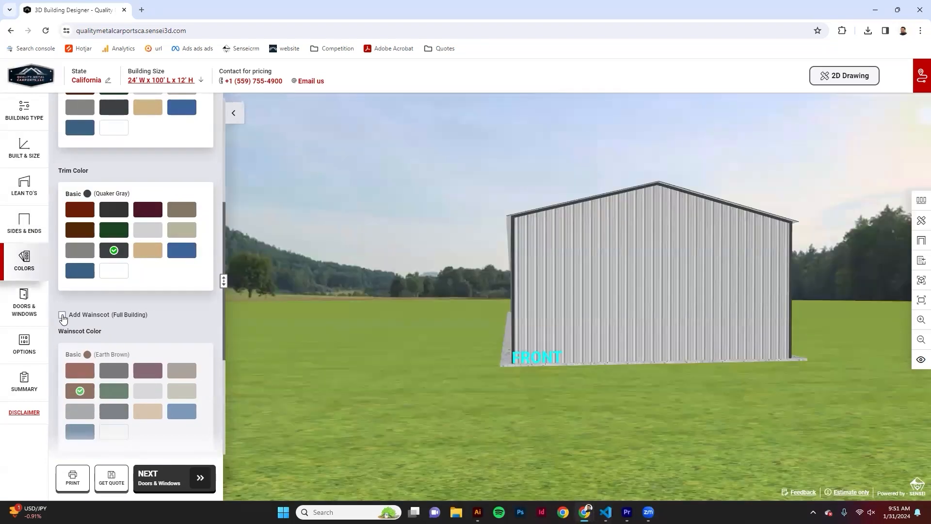
pyautogui.click(63, 316)
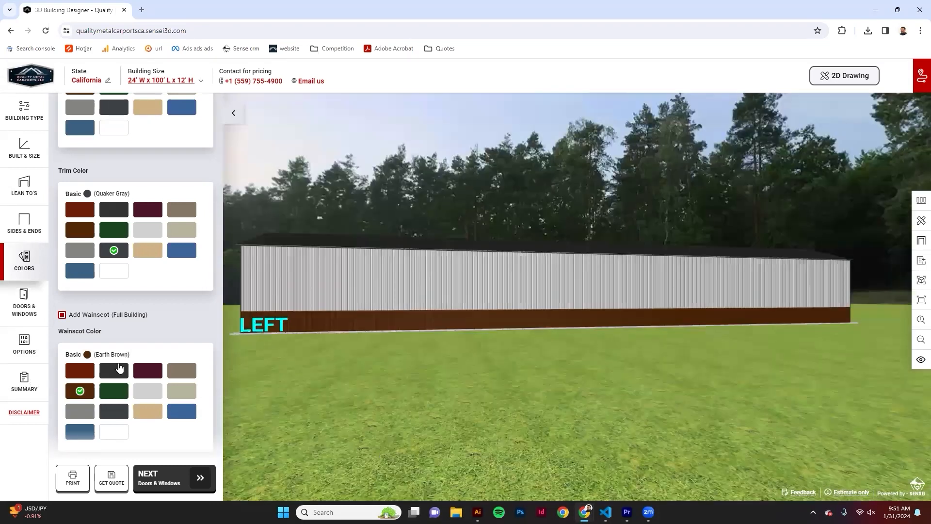
pyautogui.click(118, 370)
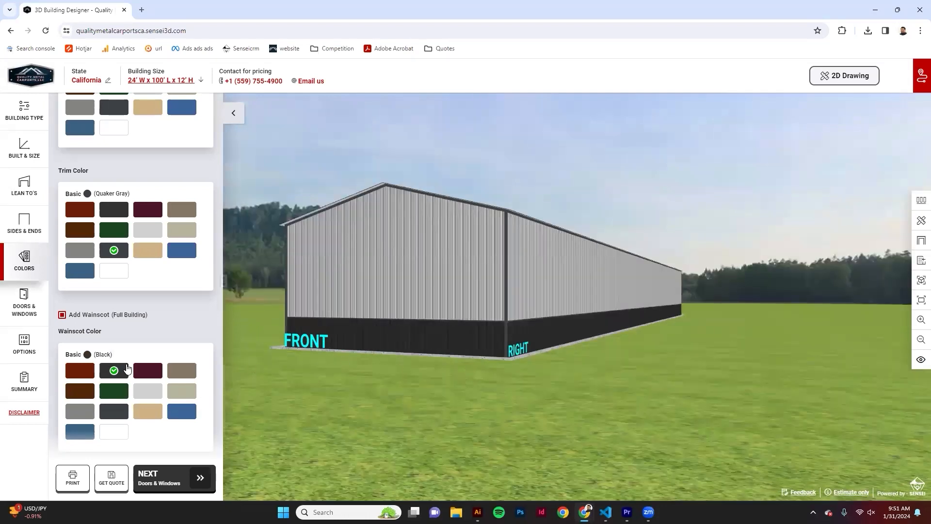
# Add five roll-up doors to the garage's right wall
pyautogui.scroll(-5, 146, 326)
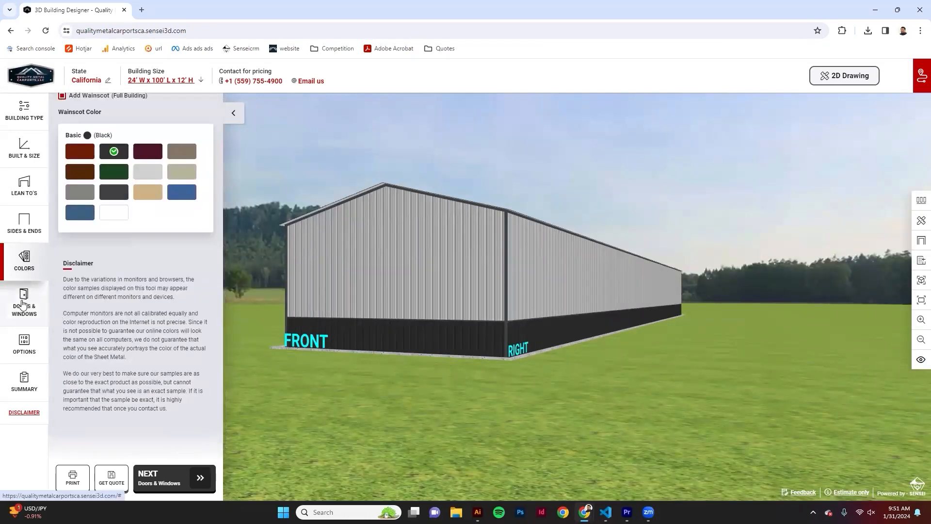
pyautogui.click(25, 304)
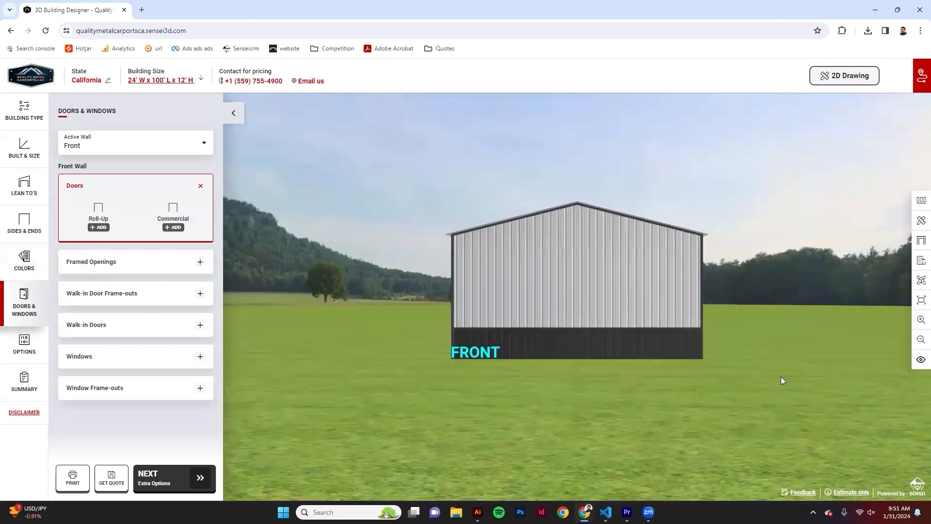
pyautogui.moveTo(781, 381); pyautogui.dragTo(429, 299)
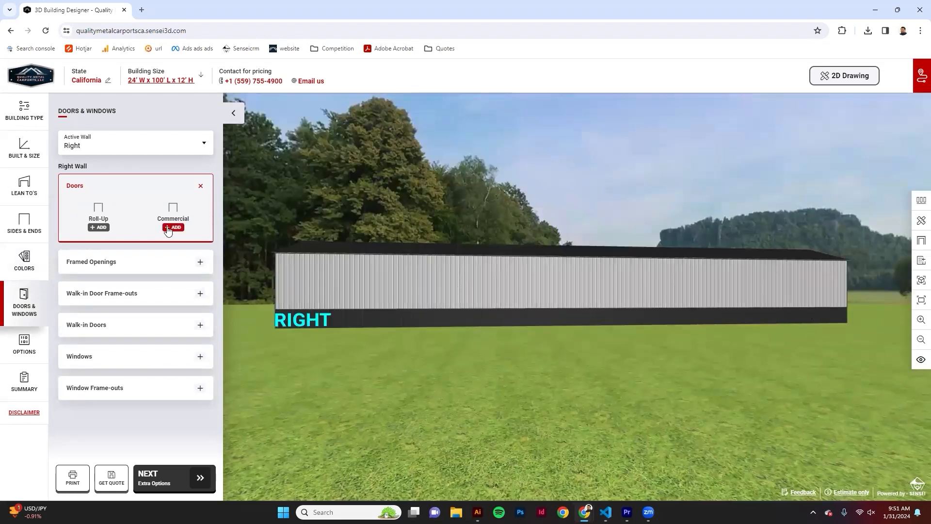
pyautogui.click(99, 227)
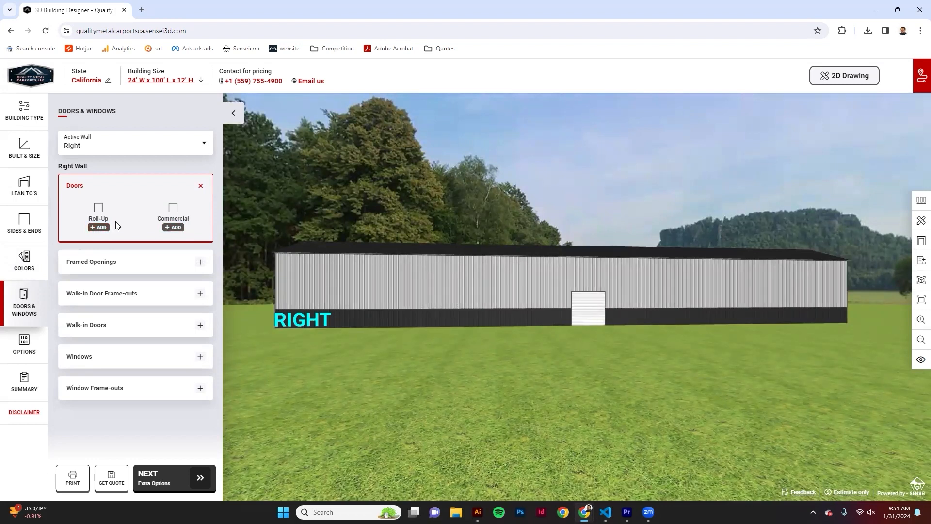
pyautogui.click(99, 227)
pyautogui.click(99, 227)
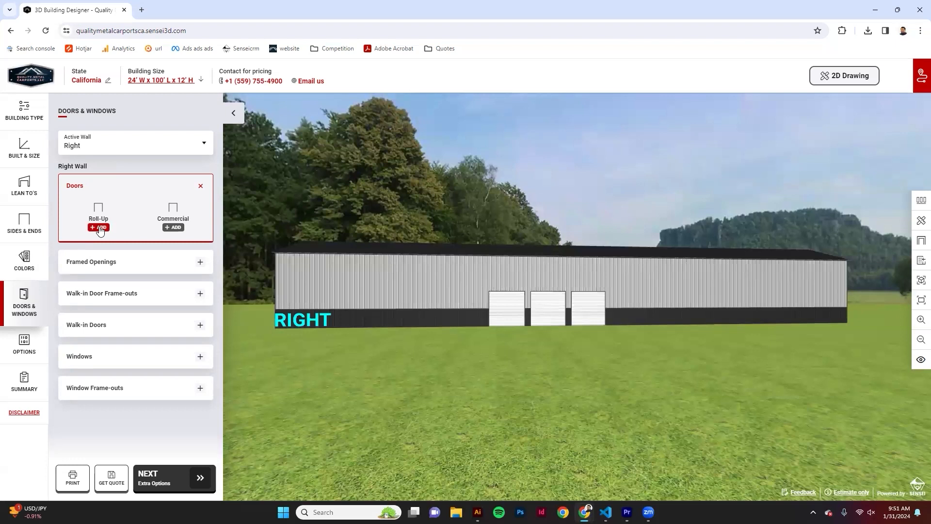
pyautogui.click(99, 228)
pyautogui.click(100, 228)
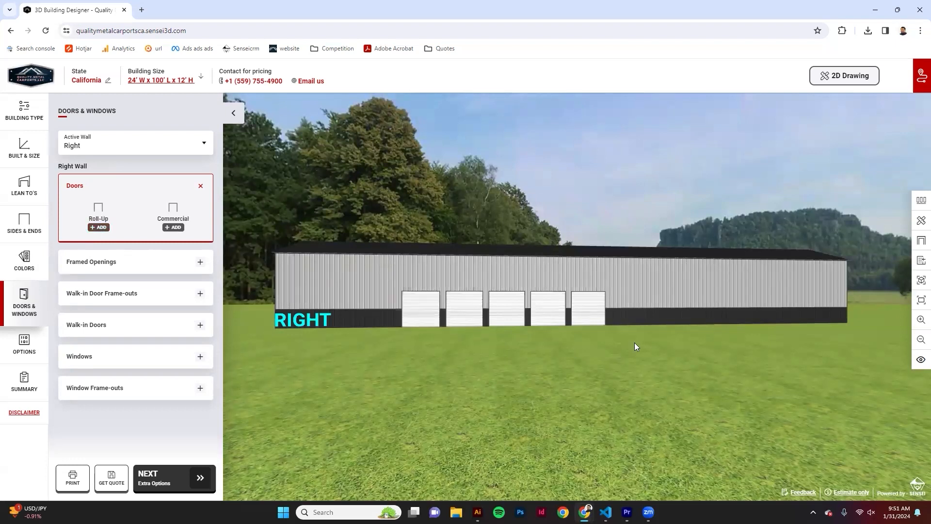
# Set the size of one roll-up door to 10x10 and place it near the front end of the right wall
pyautogui.click(595, 311)
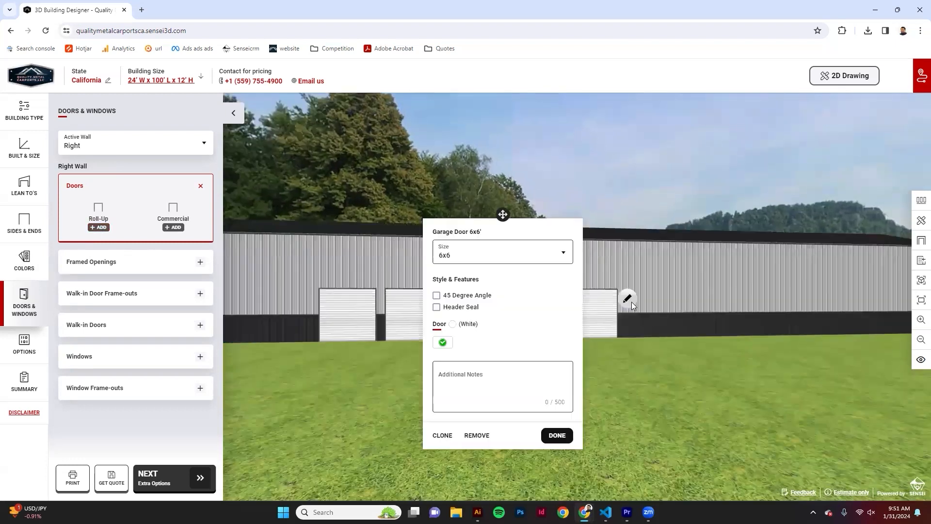
pyautogui.click(489, 258)
pyautogui.click(676, 314)
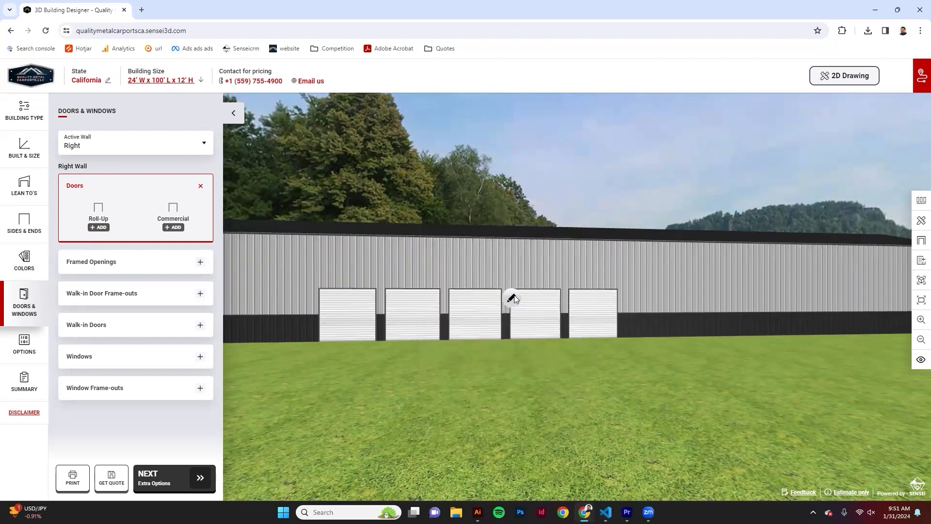
pyautogui.click(628, 299)
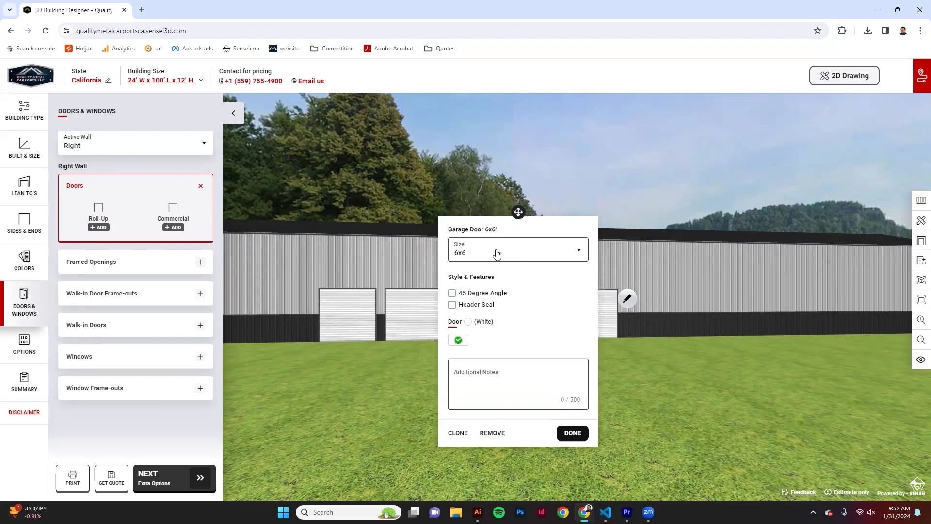
pyautogui.click(511, 253)
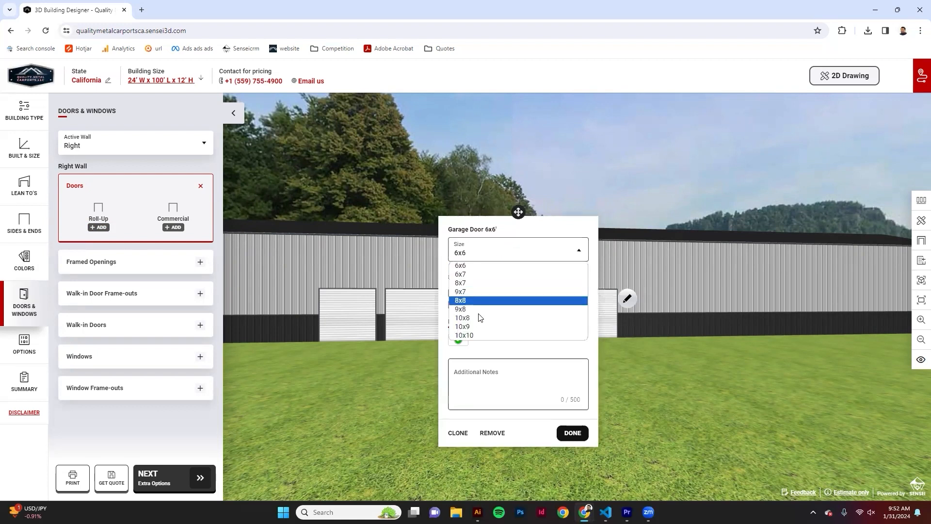
pyautogui.click(495, 338)
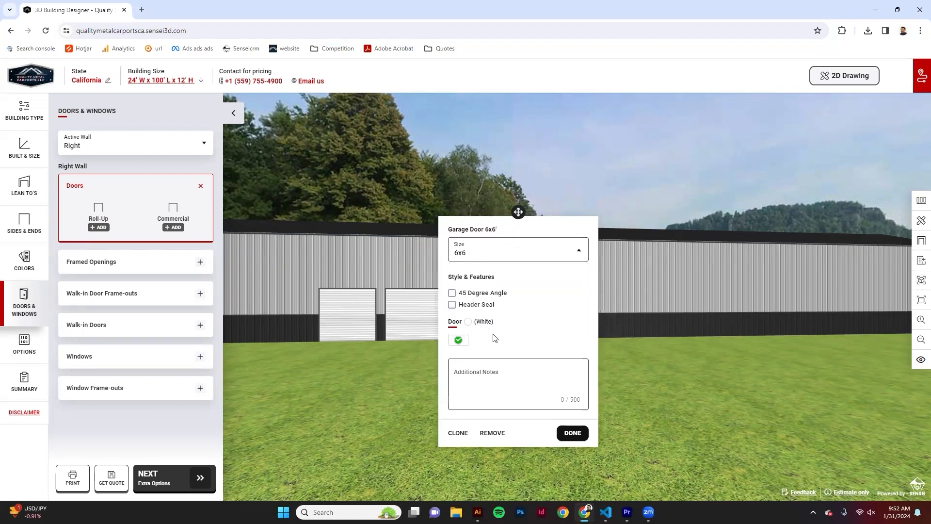
pyautogui.click(572, 433)
pyautogui.scroll(-4, 351, 373)
pyautogui.moveTo(358, 302); pyautogui.dragTo(333, 302)
# Remove the four 6x6 roll-up doors from the right wall, keeping only the 10x10 door
pyautogui.moveTo(551, 311); pyautogui.dragTo(702, 314)
pyautogui.click(724, 301)
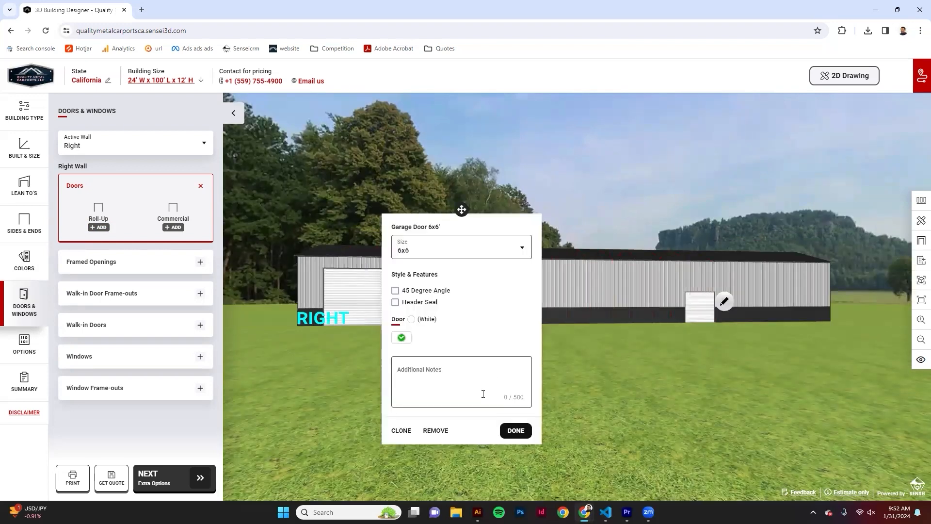
pyautogui.click(434, 432)
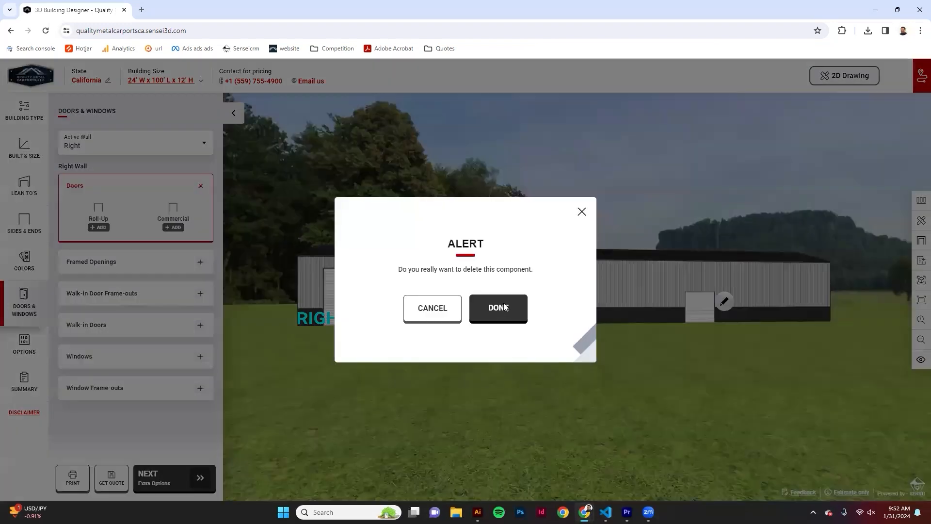
pyautogui.click(505, 306)
pyautogui.click(538, 301)
pyautogui.click(383, 426)
pyautogui.click(514, 310)
pyautogui.click(481, 301)
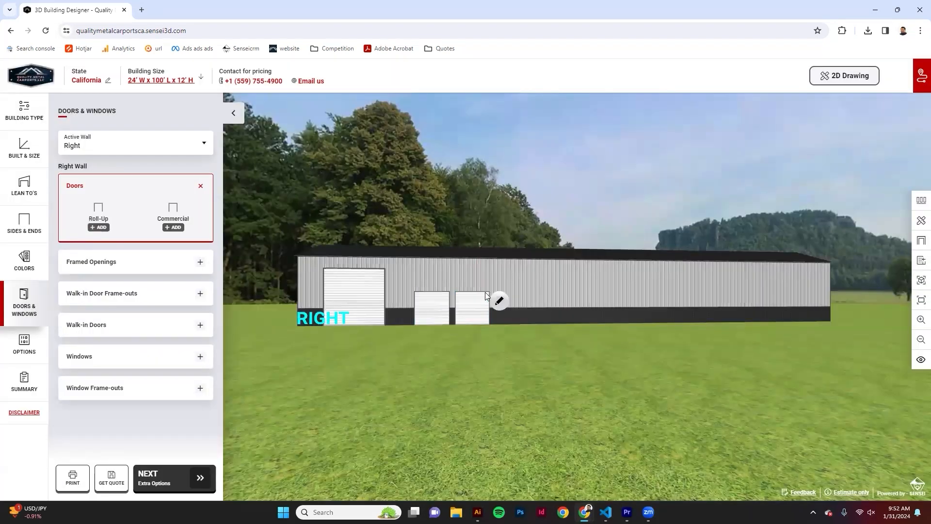
pyautogui.click(501, 302)
pyautogui.click(358, 422)
pyautogui.click(439, 298)
pyautogui.click(459, 301)
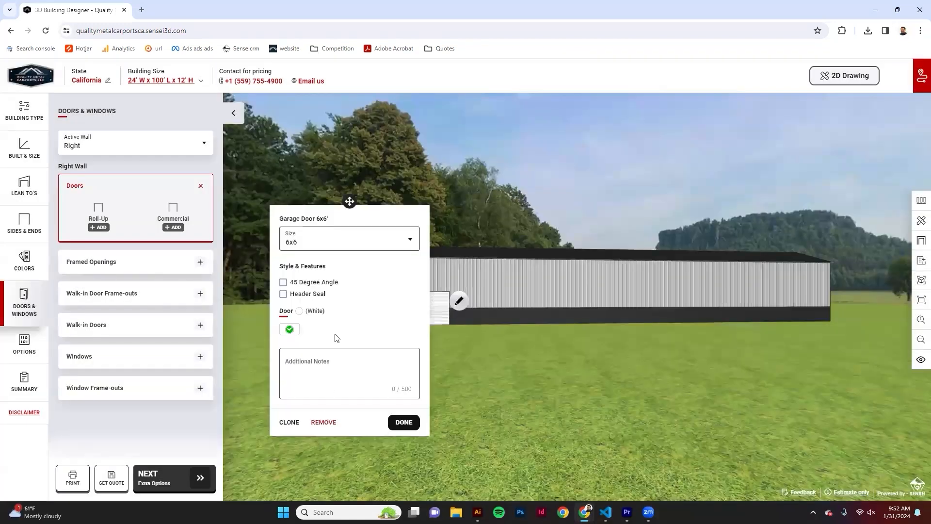
pyautogui.click(323, 421)
pyautogui.click(491, 279)
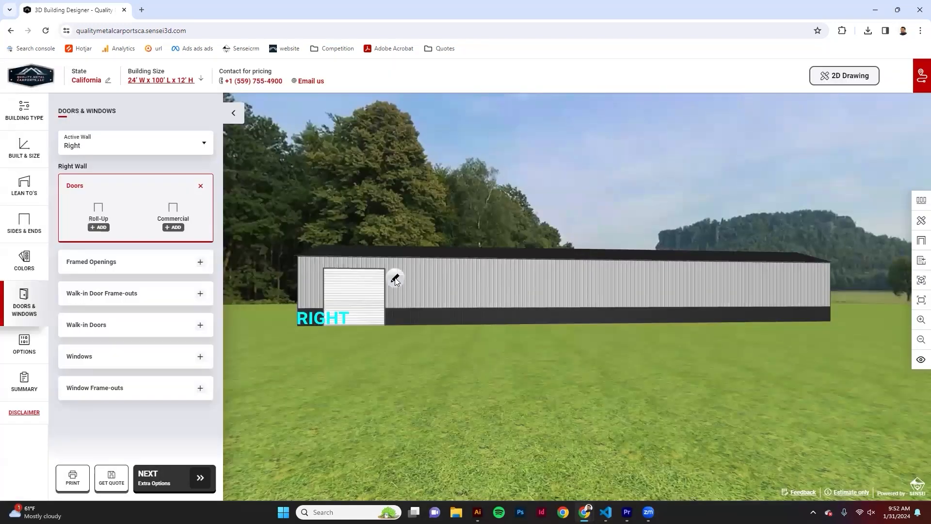
# Clone the 10x10 roll-up door on the right wall four times
pyautogui.click(396, 279)
pyautogui.click(224, 413)
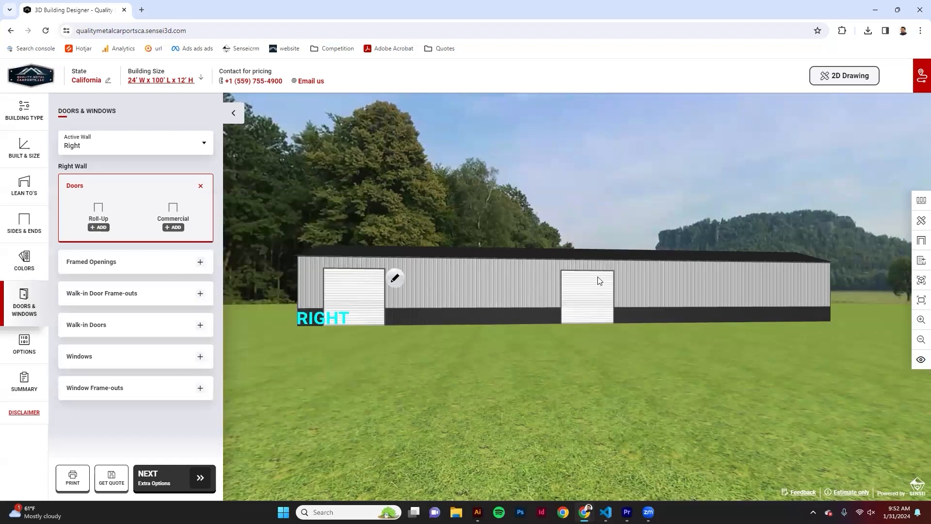
pyautogui.click(624, 279)
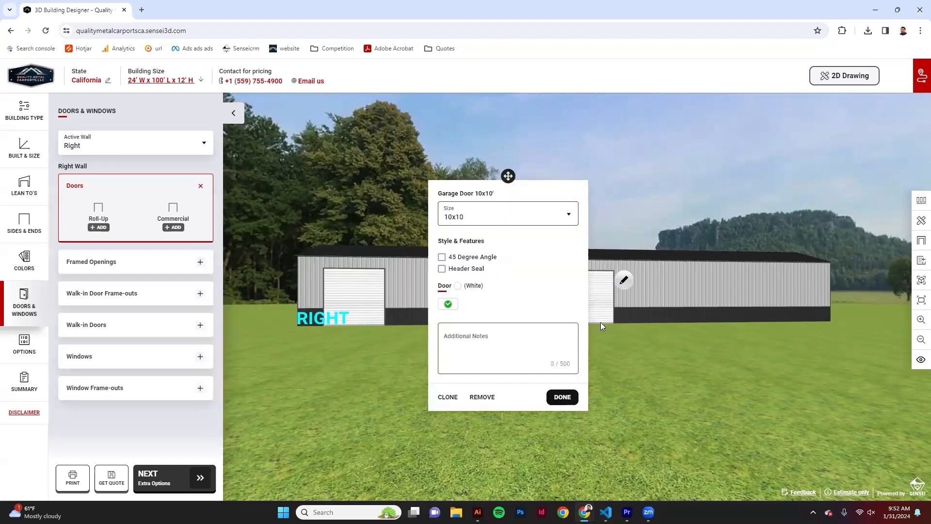
pyautogui.click(449, 397)
pyautogui.click(623, 280)
pyautogui.click(450, 398)
pyautogui.click(623, 281)
pyautogui.click(444, 398)
# Spread the cloned 10x10 roll-up doors evenly along the length of the right wall
pyautogui.moveTo(645, 304); pyautogui.dragTo(725, 304)
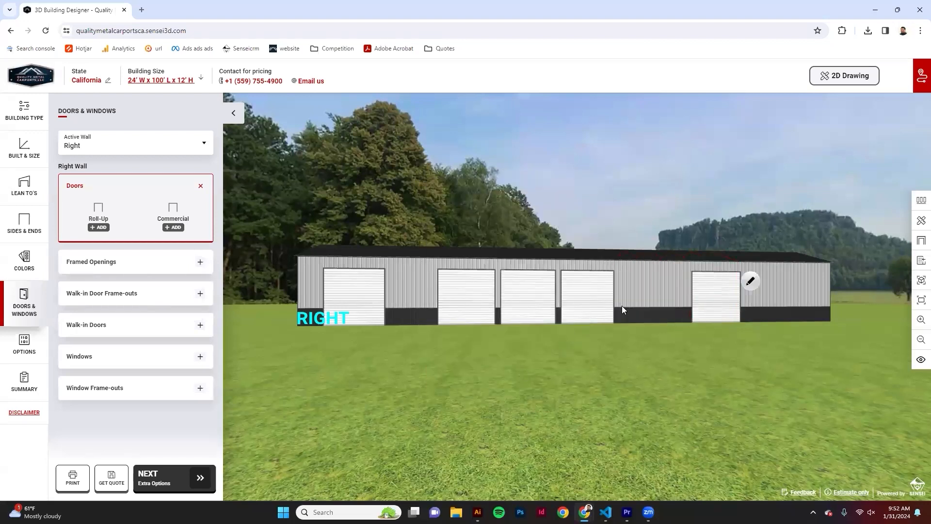
pyautogui.moveTo(587, 301); pyautogui.dragTo(615, 300)
pyautogui.moveTo(528, 305); pyautogui.dragTo(545, 305)
pyautogui.moveTo(718, 297); pyautogui.dragTo(732, 296)
pyautogui.moveTo(617, 302); pyautogui.dragTo(651, 303)
pyautogui.moveTo(550, 305); pyautogui.dragTo(573, 307)
pyautogui.moveTo(465, 309); pyautogui.dragTo(446, 308)
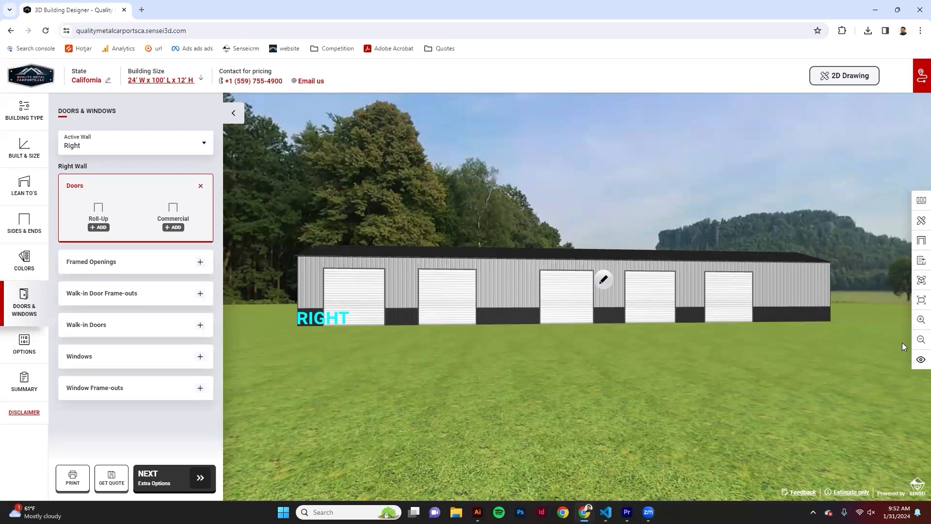
pyautogui.click(920, 206)
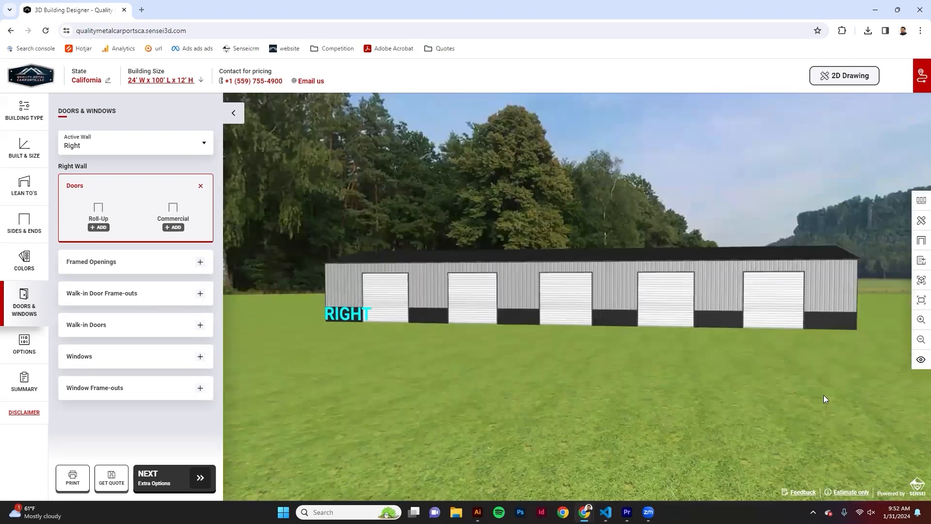
# Try a roll-up frame-out opening on the front wall and remove it
pyautogui.moveTo(823, 395); pyautogui.dragTo(743, 406)
pyautogui.moveTo(862, 355); pyautogui.dragTo(790, 357)
pyautogui.moveTo(337, 356); pyautogui.dragTo(582, 334)
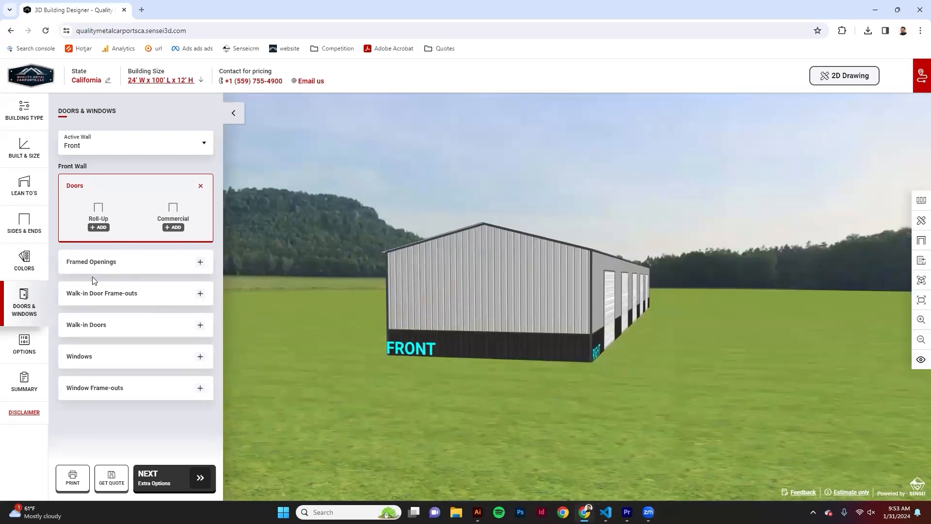
pyautogui.click(109, 270)
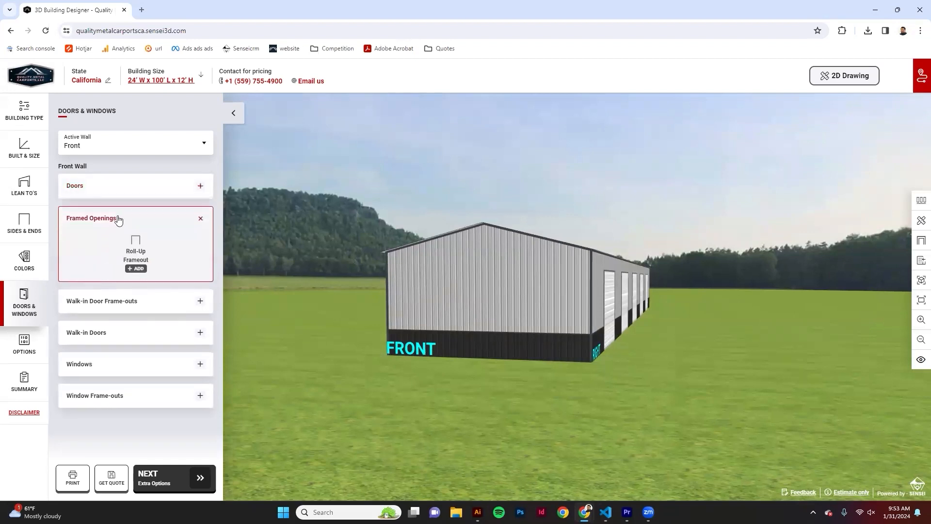
pyautogui.click(135, 269)
pyautogui.moveTo(528, 316)
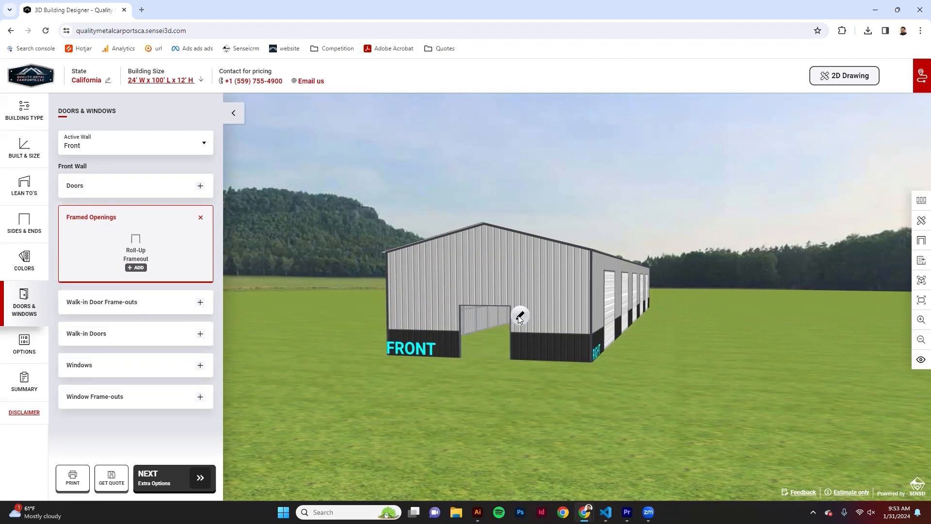
pyautogui.click(520, 316)
pyautogui.click(368, 350)
pyautogui.click(492, 317)
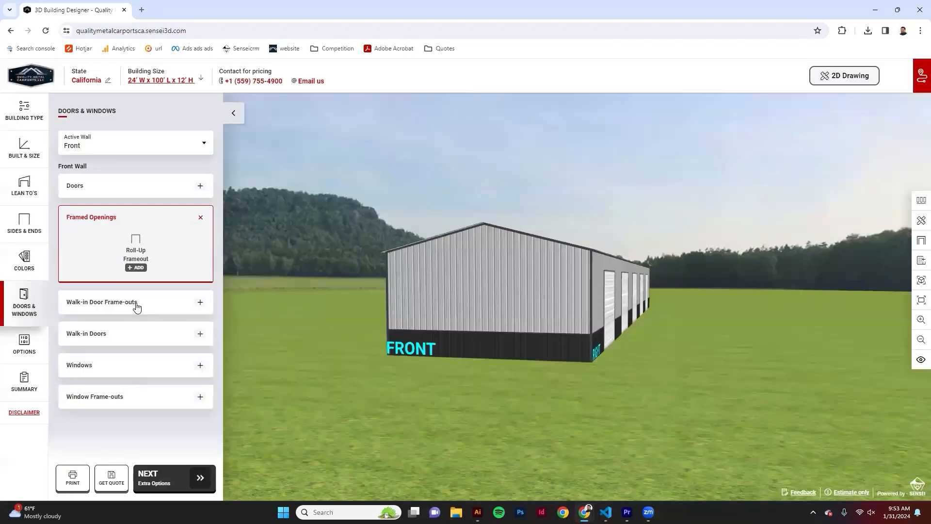
# Add a Diamond Window walk-in door to the front wall and move it close to the corner with the right wall
pyautogui.click(136, 304)
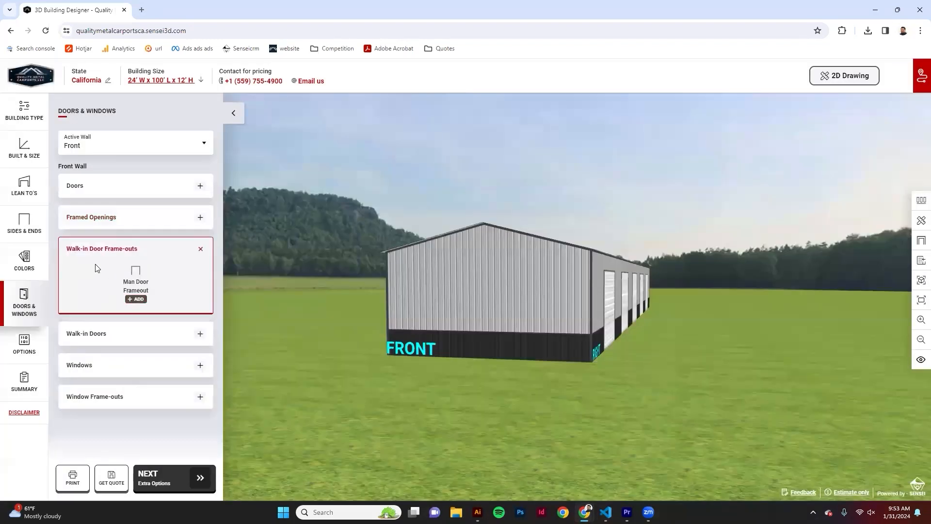
pyautogui.click(127, 334)
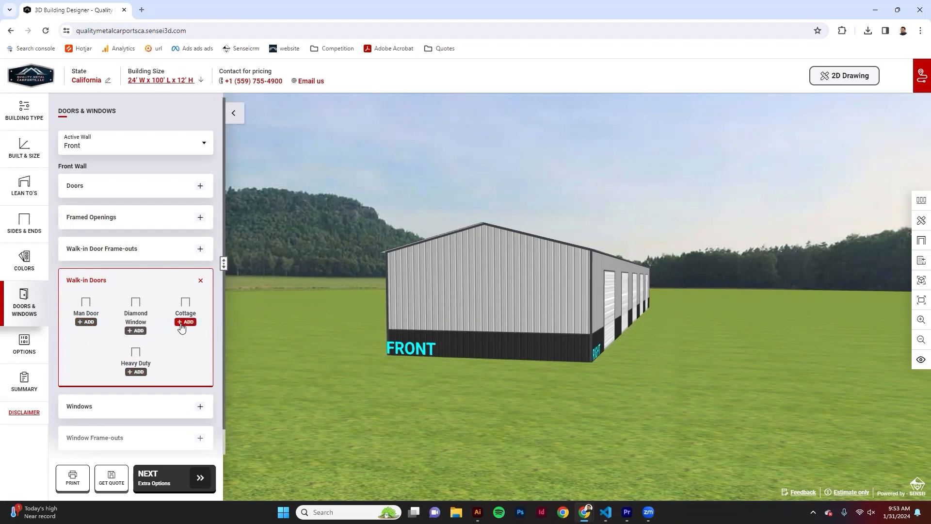
pyautogui.click(137, 331)
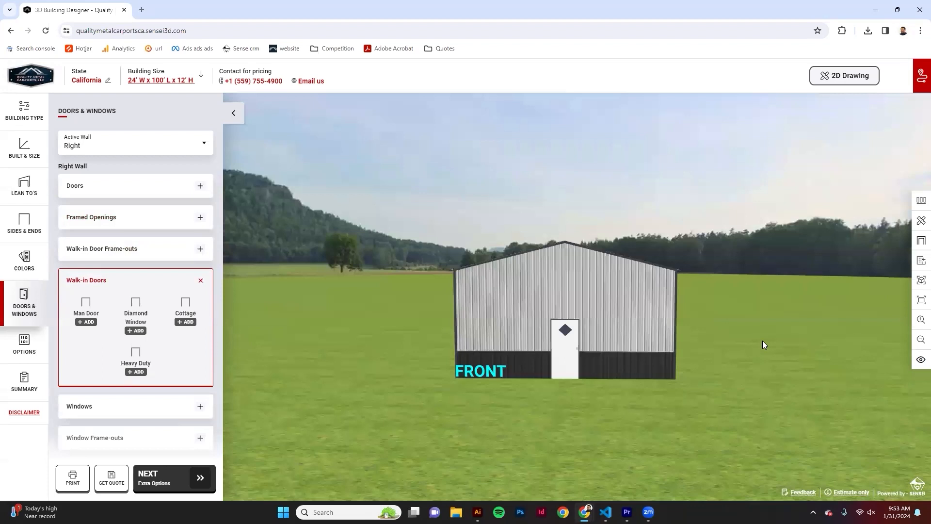
pyautogui.click(574, 356)
pyautogui.moveTo(575, 357); pyautogui.dragTo(625, 354)
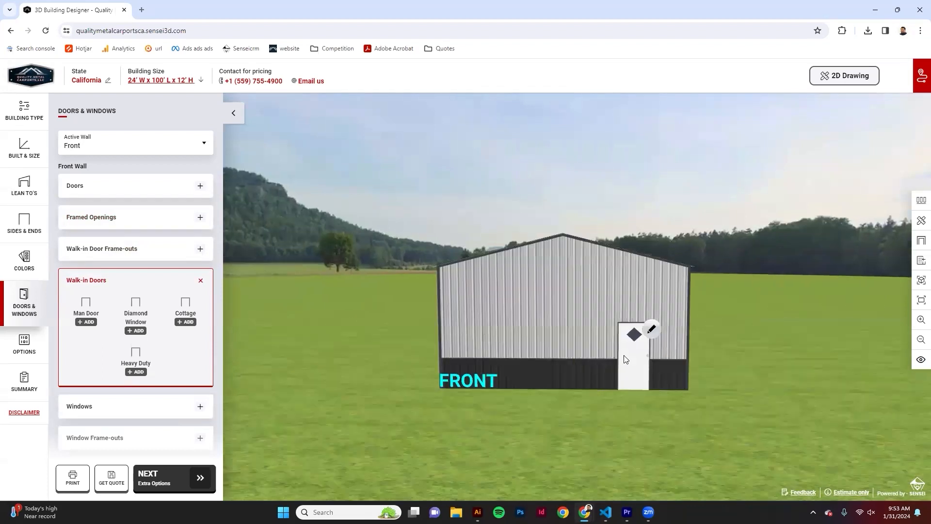
pyautogui.moveTo(667, 386)
pyautogui.mouseDown()
pyautogui.moveTo(490, 385)
pyautogui.moveTo(678, 391)
pyautogui.mouseUp()
pyautogui.moveTo(495, 401); pyautogui.dragTo(665, 406)
pyautogui.moveTo(307, 328); pyautogui.dragTo(276, 328)
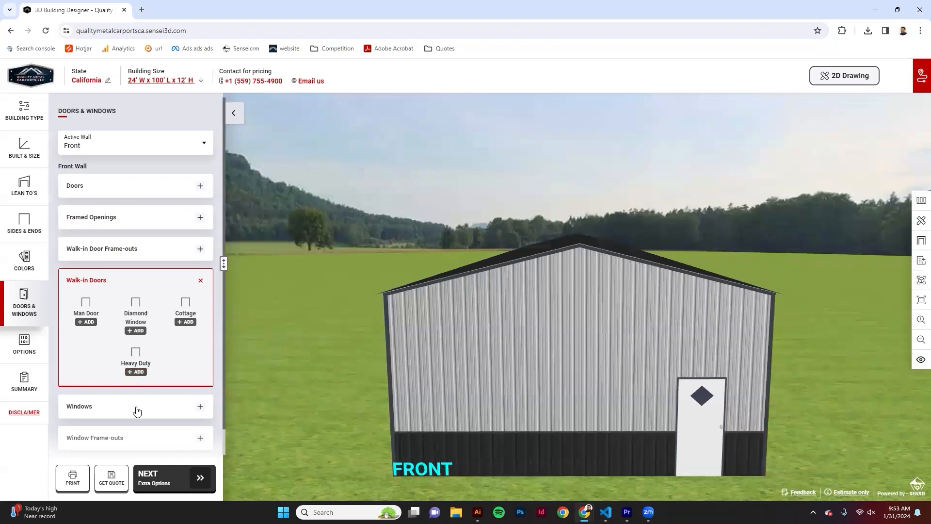
# Add a standard window to the front wall and shift it toward the walk-in door
pyautogui.click(138, 407)
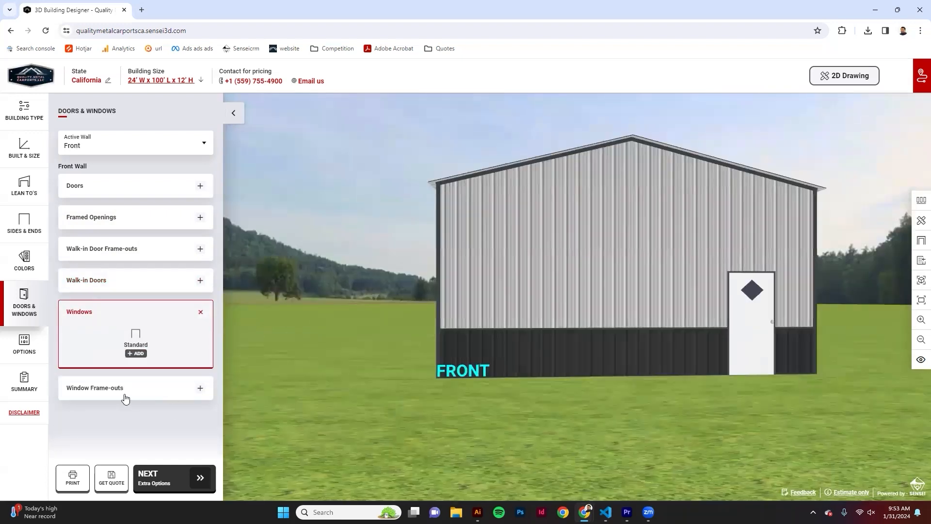
pyautogui.click(125, 393)
pyautogui.click(138, 319)
pyautogui.click(136, 353)
pyautogui.moveTo(632, 311); pyautogui.dragTo(660, 306)
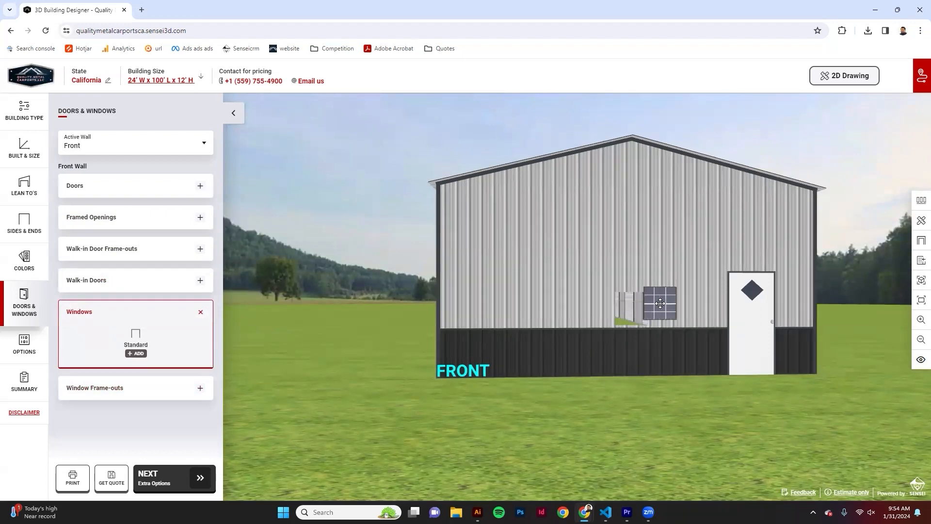
# Set the front wall window's size to 36x36 and move it slightly higher and closer to the walk-in door
pyautogui.click(684, 299)
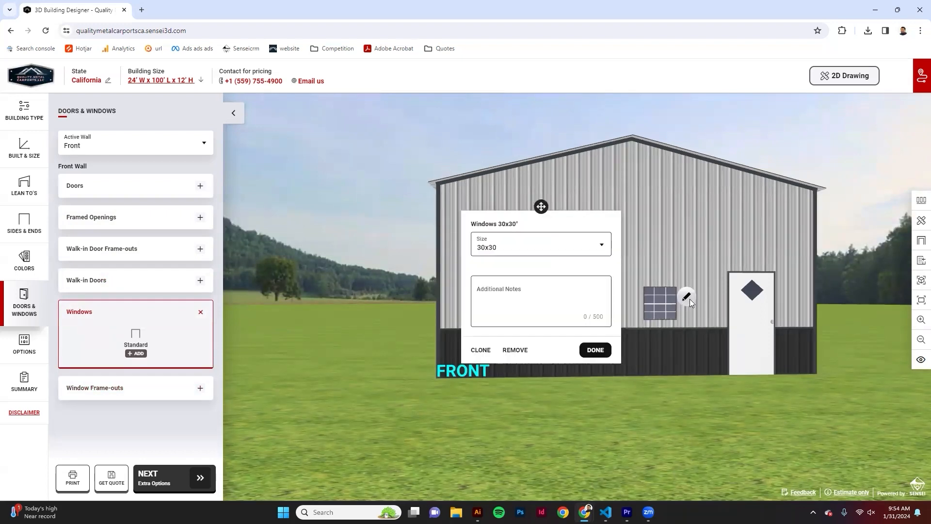
pyautogui.click(596, 248)
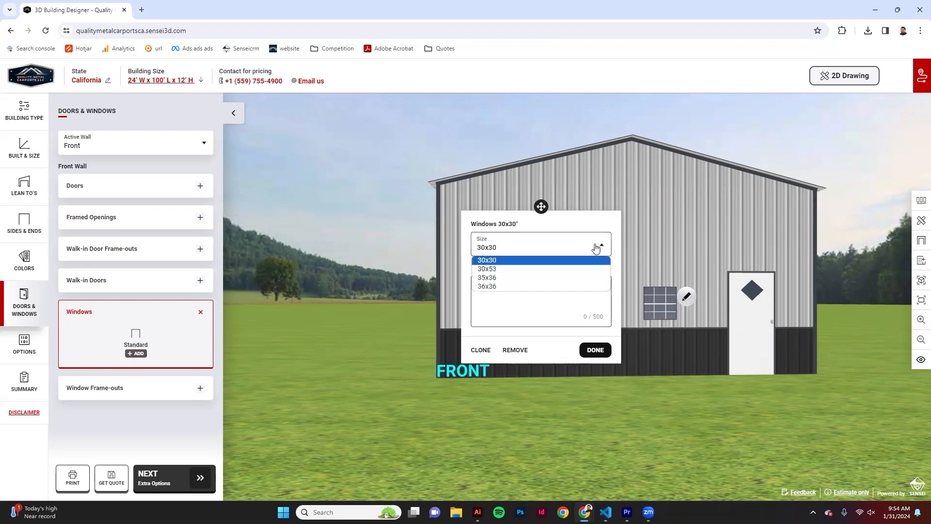
pyautogui.click(519, 286)
pyautogui.click(595, 350)
pyautogui.moveTo(654, 306); pyautogui.dragTo(681, 296)
# Clone the front wall's 36x36 window and place the copy farther from the walk-in door, on the opposite half of the wall
pyautogui.click(700, 287)
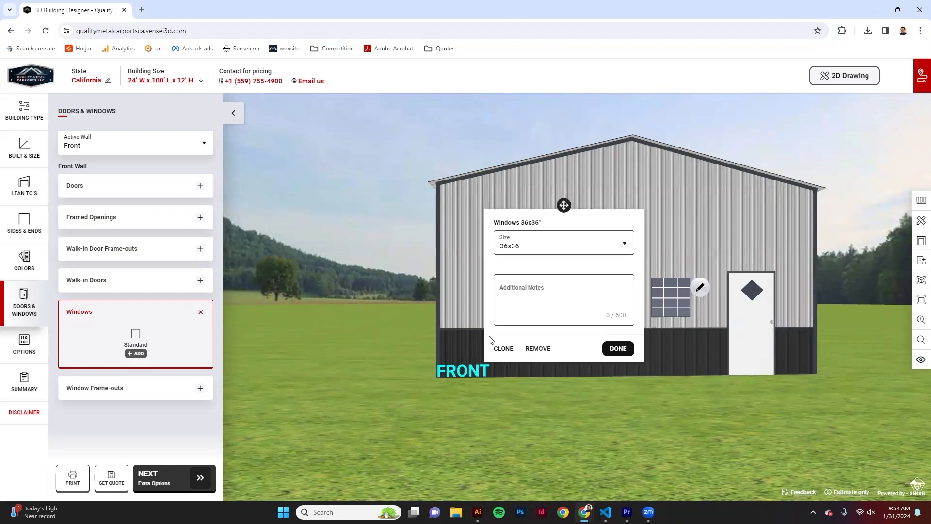
pyautogui.click(505, 348)
pyautogui.moveTo(614, 313)
pyautogui.mouseDown()
pyautogui.moveTo(520, 298)
pyautogui.moveTo(535, 307)
pyautogui.mouseUp()
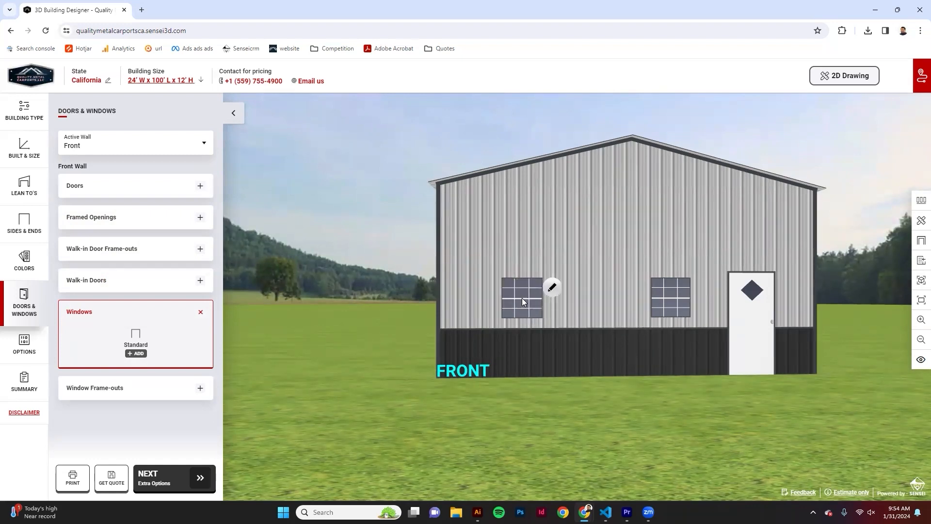
# Arrange the front wall with one window on each side of the walk-in door and center-align the openings
pyautogui.moveTo(848, 354); pyautogui.dragTo(834, 356)
pyautogui.moveTo(515, 369); pyautogui.dragTo(392, 367)
pyautogui.moveTo(441, 346); pyautogui.dragTo(396, 352)
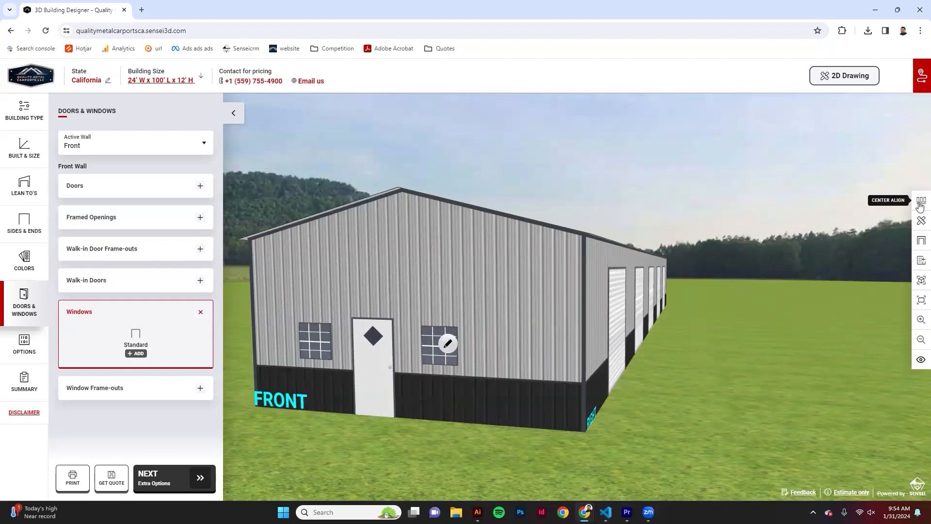
pyautogui.click(921, 202)
pyautogui.moveTo(505, 395); pyautogui.dragTo(656, 355)
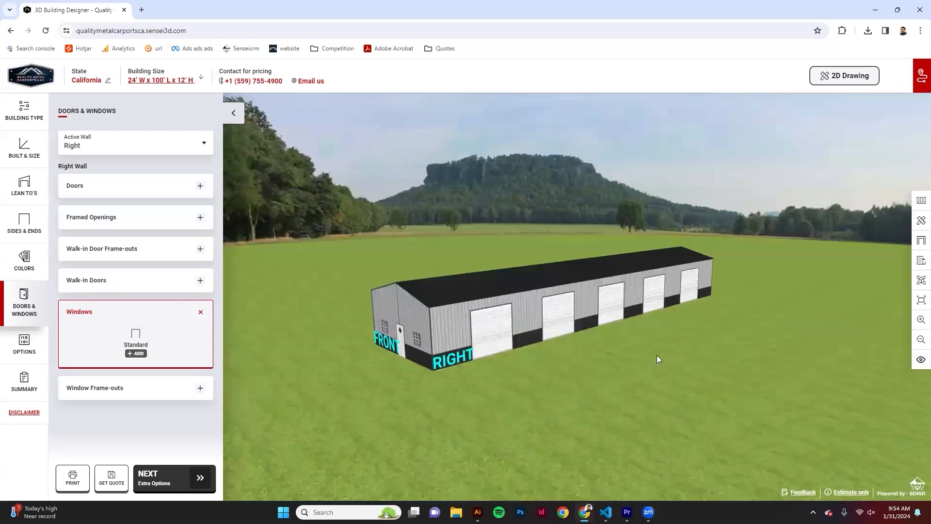
# Add the Colored Screws option to the building
pyautogui.click(28, 345)
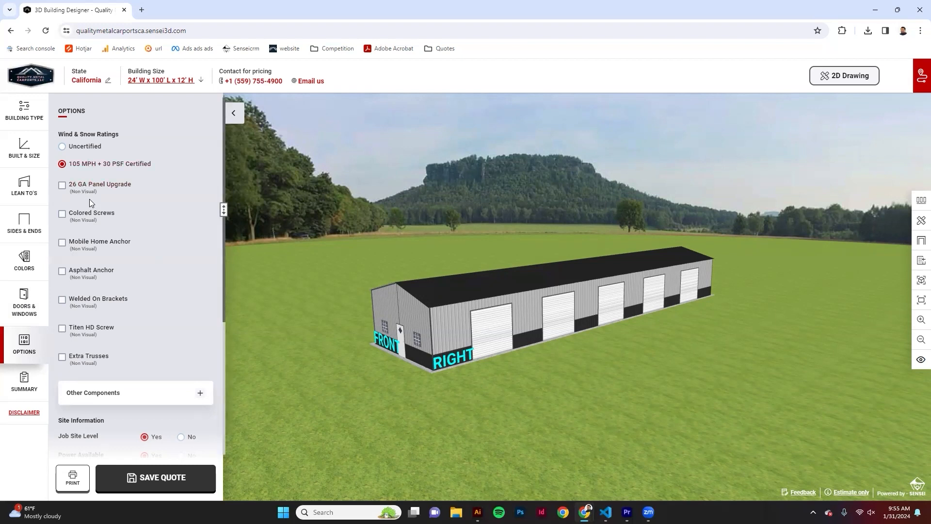
pyautogui.click(64, 217)
pyautogui.scroll(-2, 140, 370)
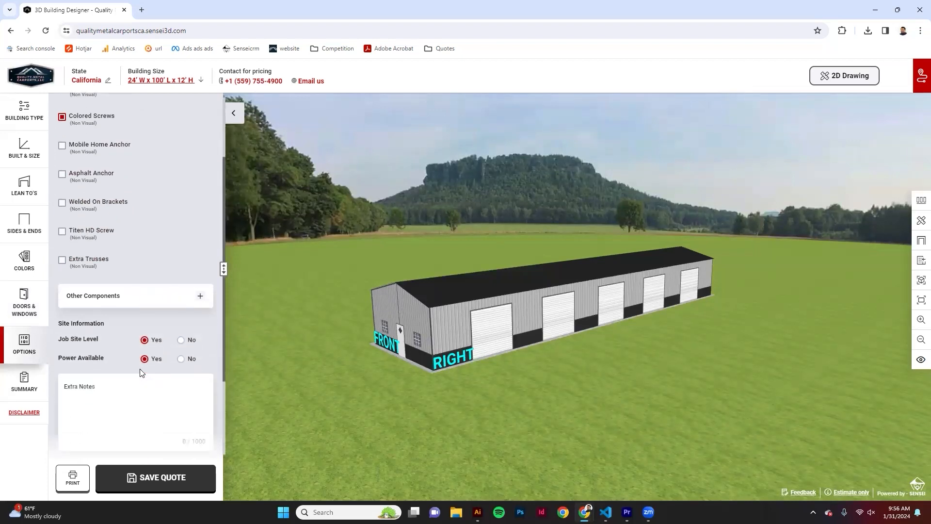
# Try Asphalt, Gravel and Ground as the installation surface, view the building's base, and set the surface back to Concrete
pyautogui.scroll(-3, 139, 368)
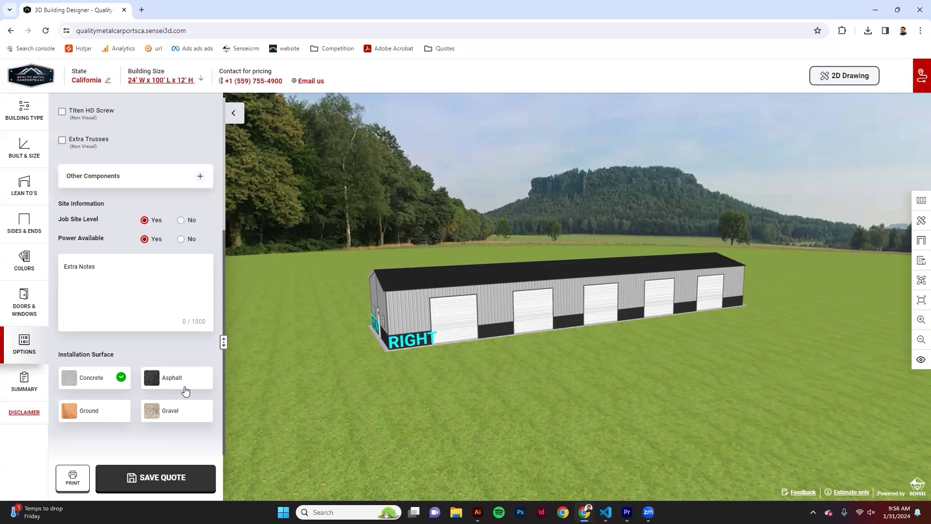
pyautogui.click(162, 372)
pyautogui.click(170, 416)
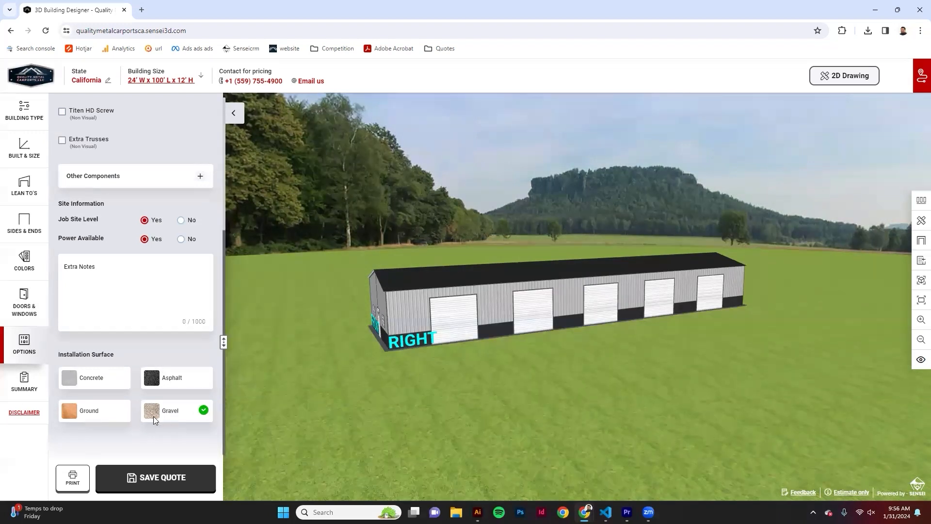
pyautogui.click(102, 414)
pyautogui.moveTo(373, 374); pyautogui.dragTo(522, 473)
pyautogui.scroll(4, 522, 472)
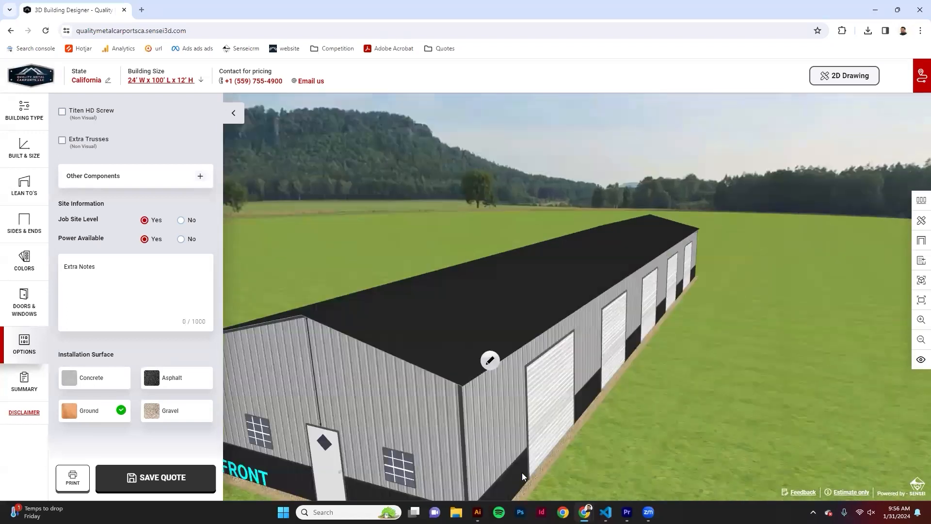
pyautogui.scroll(-2, 571, 396)
pyautogui.scroll(-2, 598, 471)
pyautogui.moveTo(599, 471); pyautogui.dragTo(566, 412)
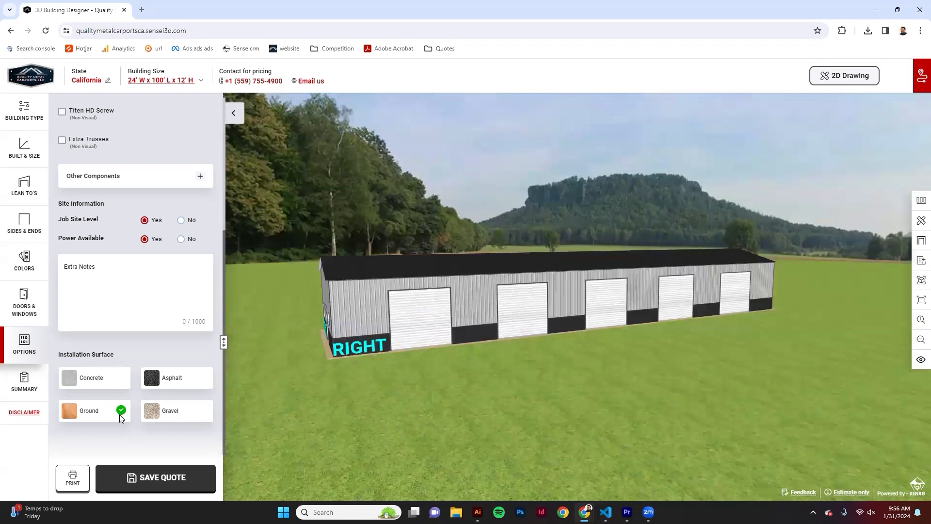
pyautogui.click(101, 376)
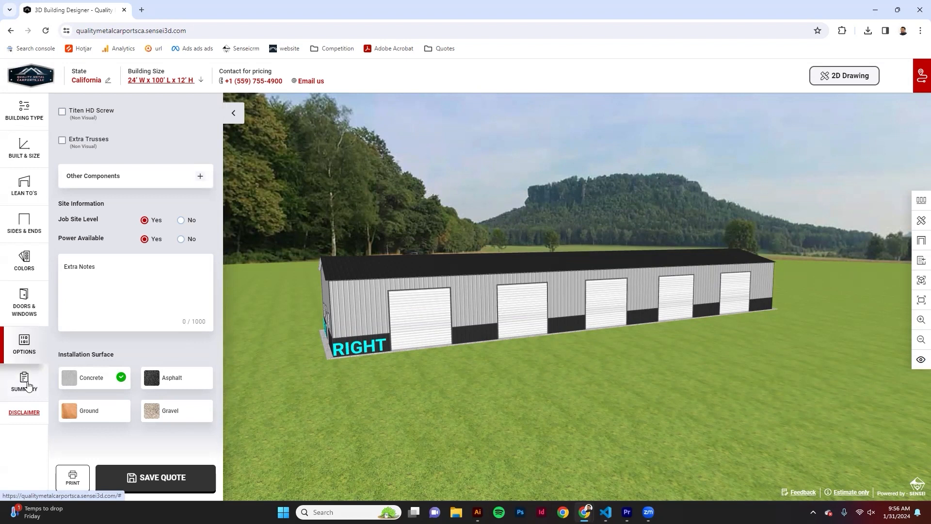
# Save the quote for the designed building
pyautogui.click(172, 481)
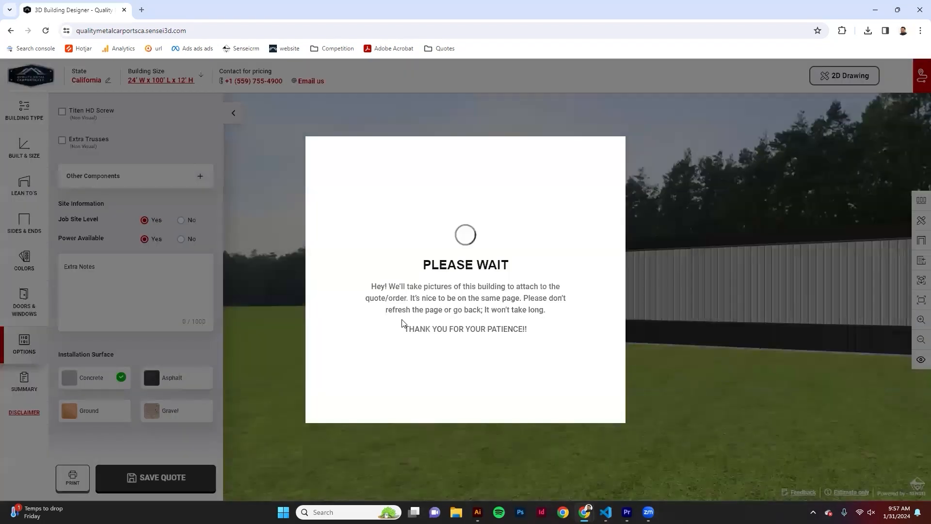